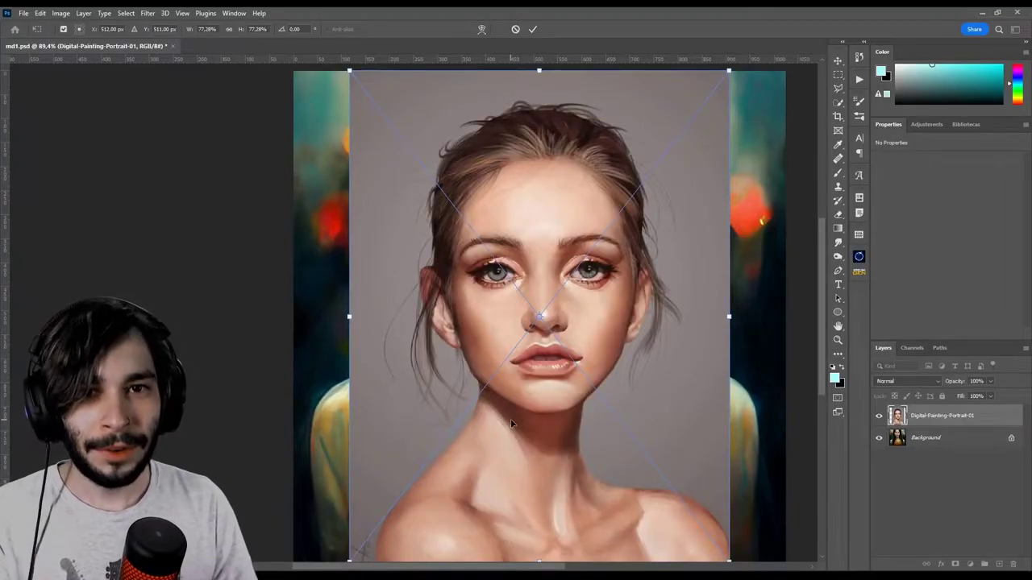
# Step: Confirm the placed painted portrait layer's scale at about 77.28%
pyautogui.press('Return')
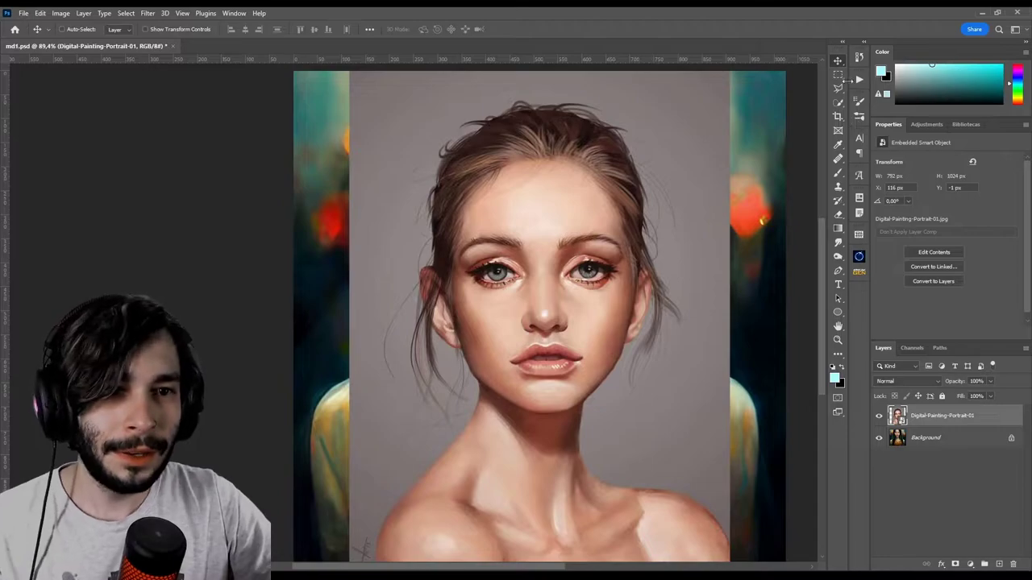
# Step: Cut out the painted eyes and nose with an applied layer mask and move the patch onto the face
pyautogui.click(838, 89)
pyautogui.scroll(3, 530, 243)
pyautogui.scroll(3, 530, 243)
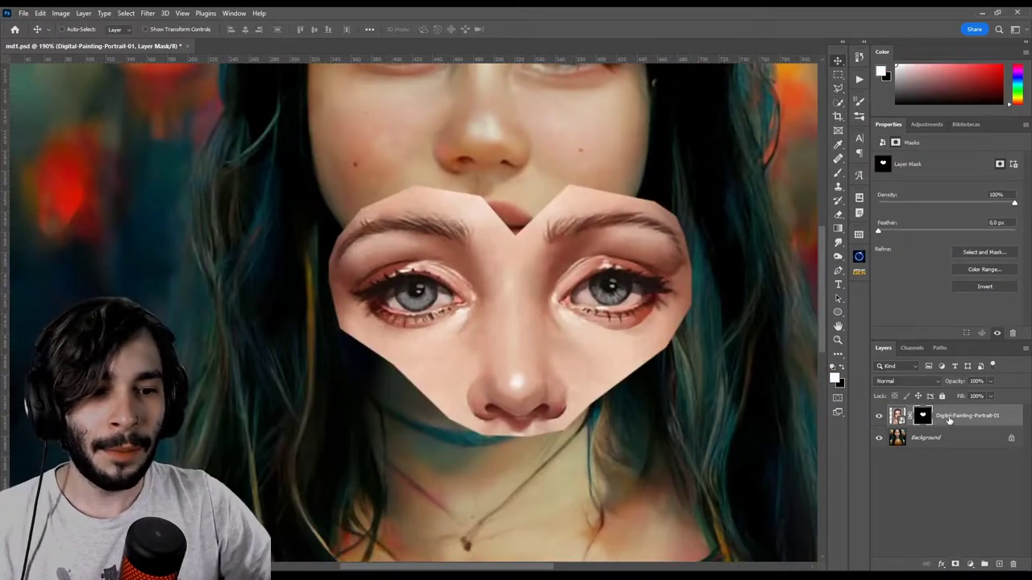
pyautogui.rightClick(949, 419)
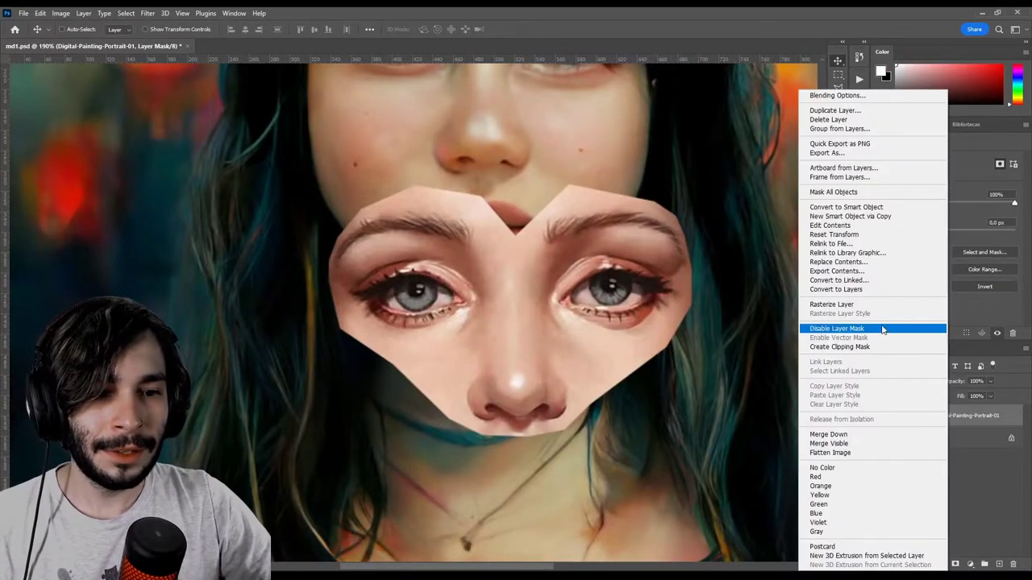
pyautogui.click(870, 305)
pyautogui.rightClick(919, 414)
pyautogui.click(951, 444)
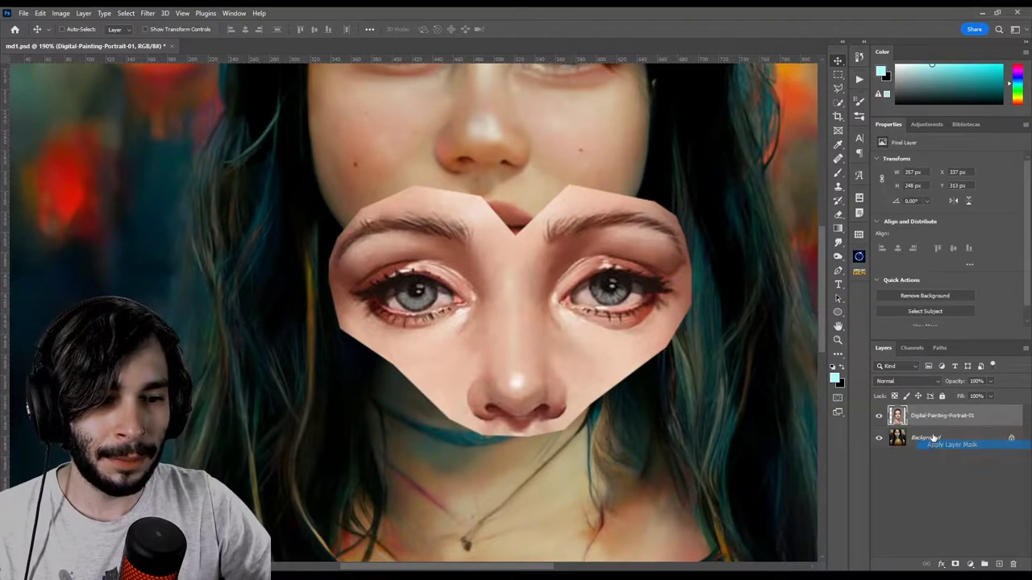
pyautogui.scroll(-2, 575, 322)
pyautogui.scroll(-1, 576, 322)
pyautogui.moveTo(576, 323); pyautogui.dragTo(563, 166)
# Step: Rotate the eyes patch 3.34°, scale it to 92%, align it over the face, and add a mask
pyautogui.hotkey('ctrl', 't')
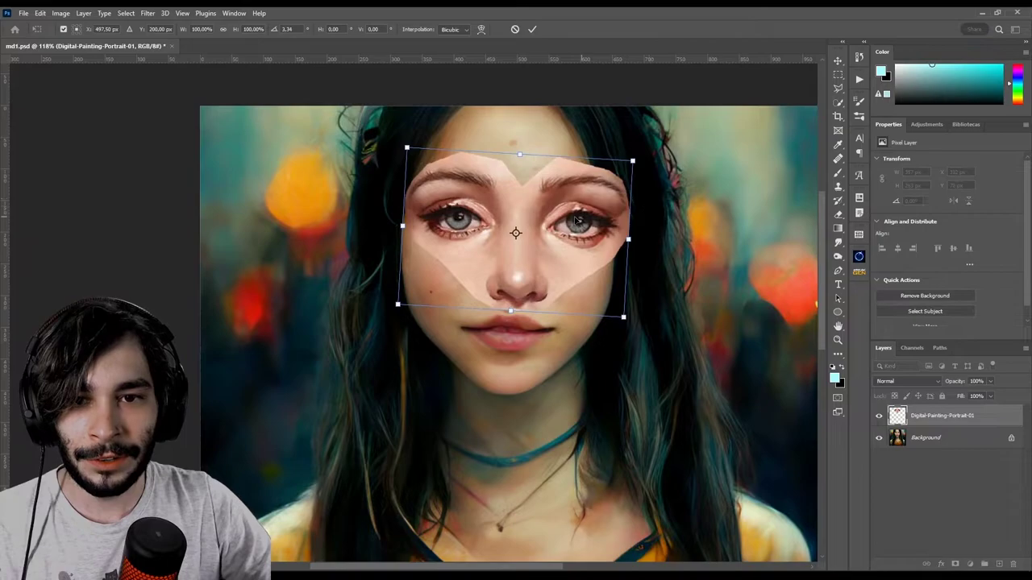
pyautogui.moveTo(649, 199); pyautogui.dragTo(580, 203)
pyautogui.moveTo(624, 162); pyautogui.dragTo(614, 166)
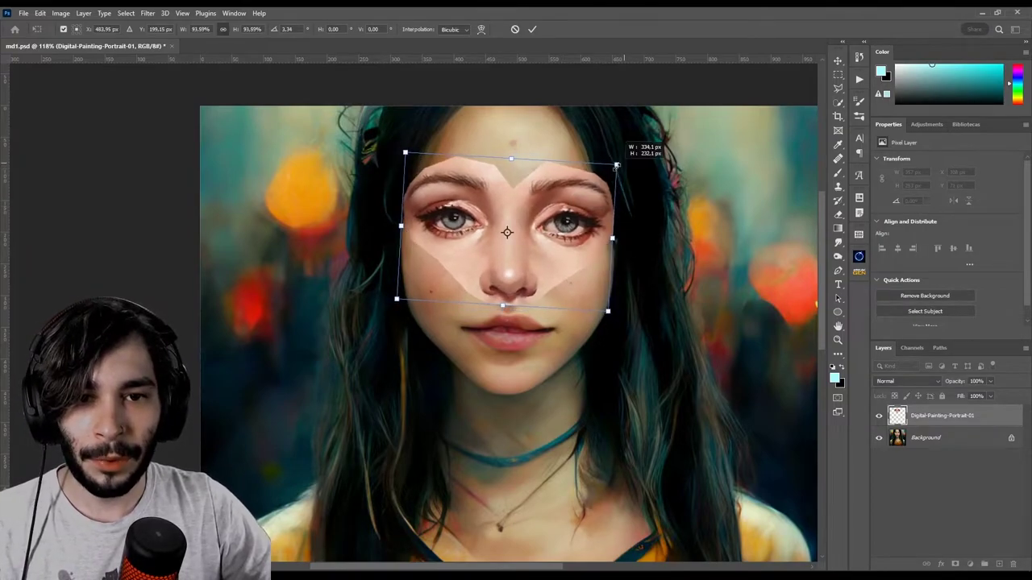
pyautogui.moveTo(960, 382); pyautogui.dragTo(925, 387)
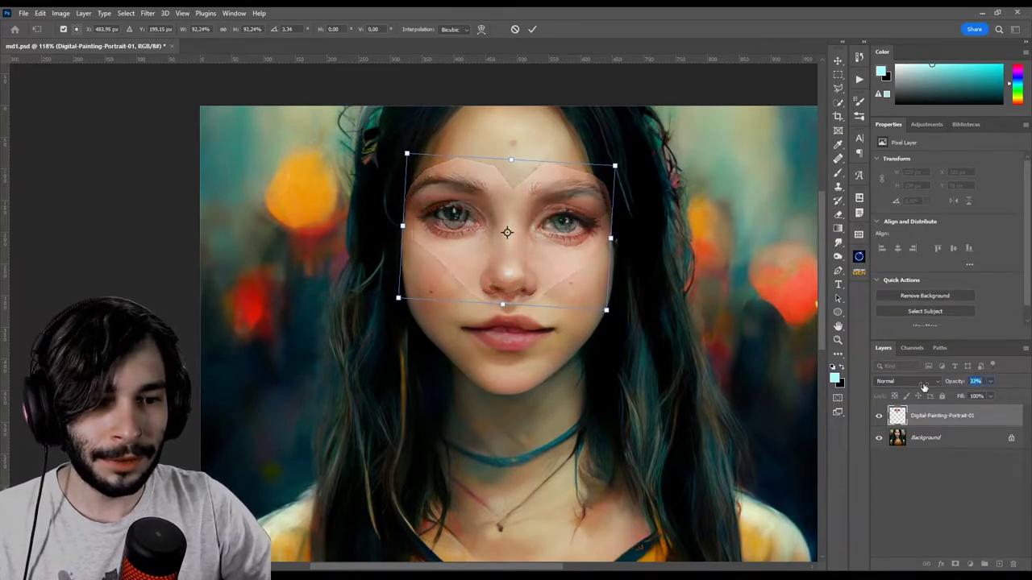
pyautogui.scroll(5, 480, 187)
pyautogui.moveTo(581, 259); pyautogui.dragTo(576, 263)
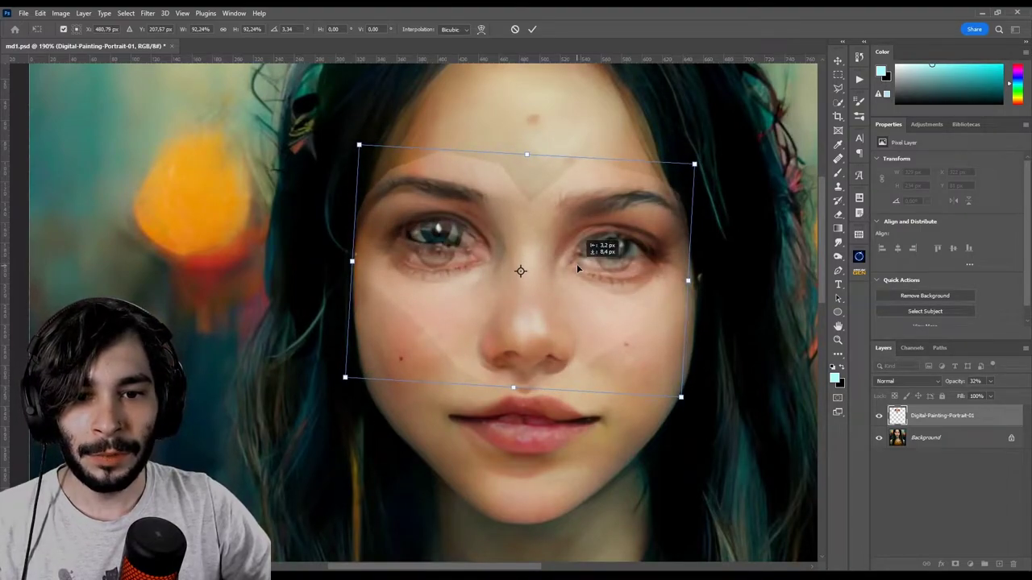
pyautogui.press('Return')
pyautogui.press('0')
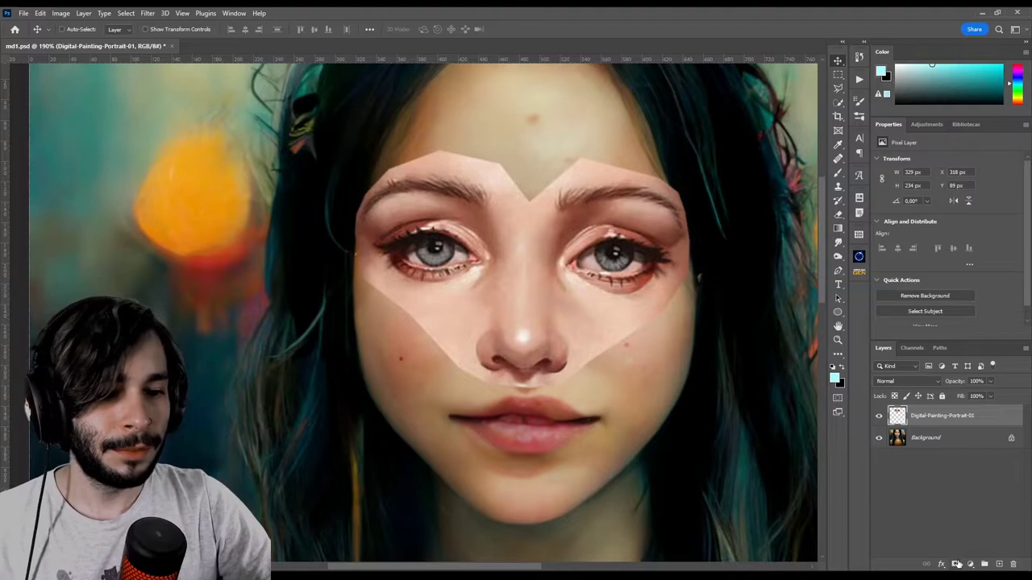
pyautogui.click(957, 564)
# Step: Paint out the eyes patch's hard edges on its mask with a size 175 black brush
pyautogui.press('b')
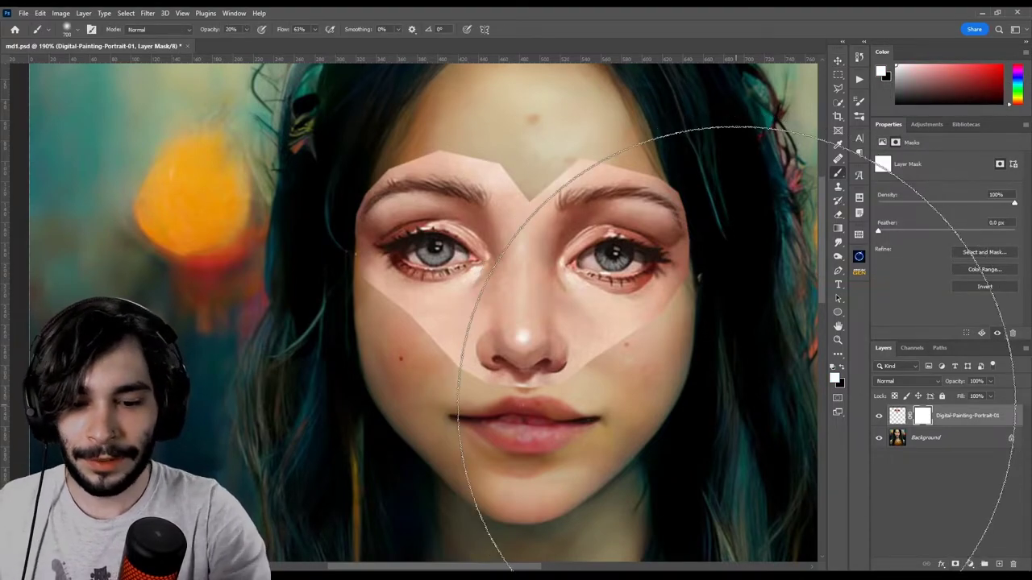
pyautogui.press('x')
pyautogui.press('[')
pyautogui.press('[')
pyautogui.press('[')
pyautogui.press('[')
pyautogui.press('[')
pyautogui.press('[')
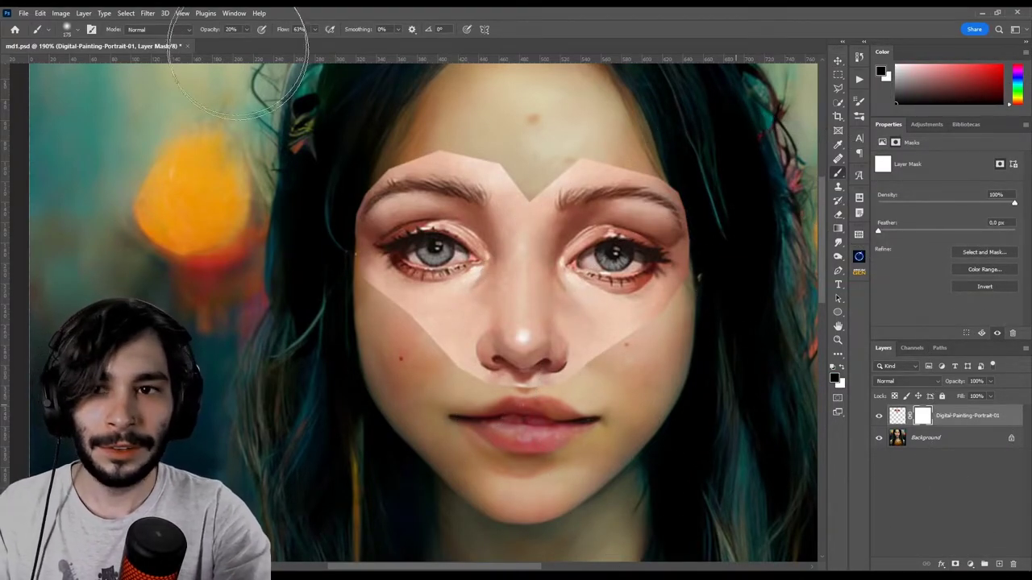
pyautogui.click(234, 13)
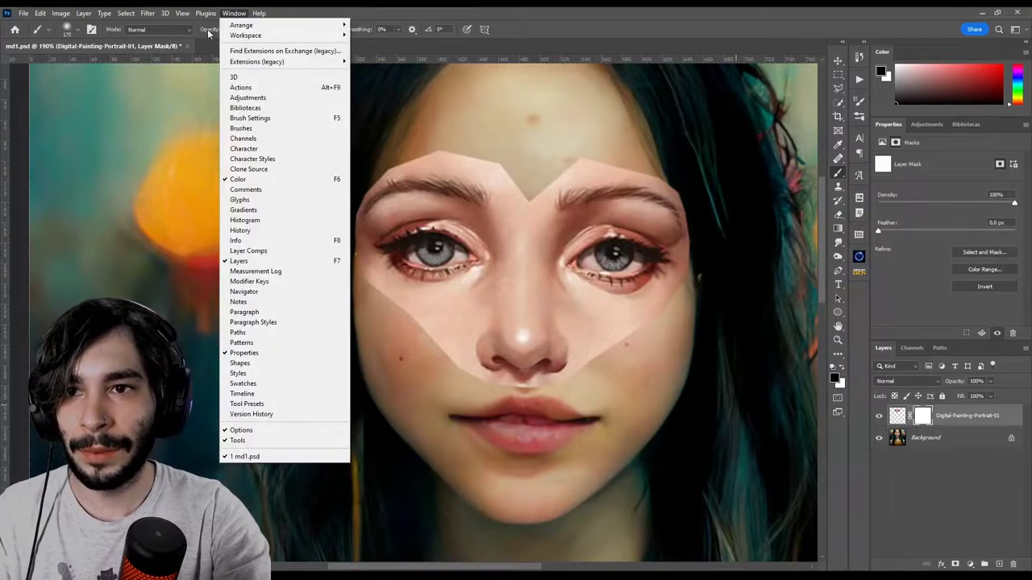
pyautogui.press('Escape')
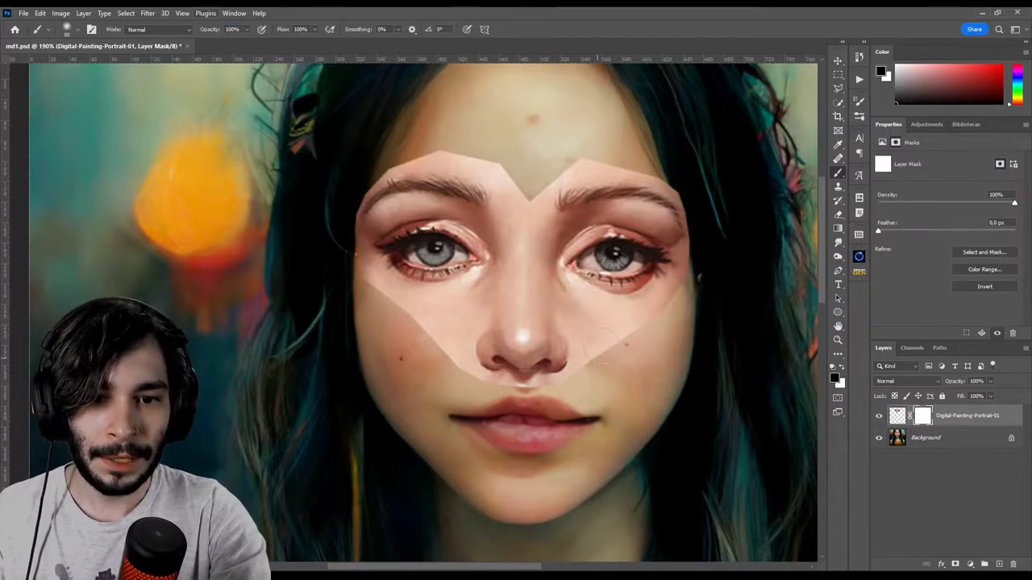
pyautogui.moveTo(579, 372); pyautogui.dragTo(620, 345)
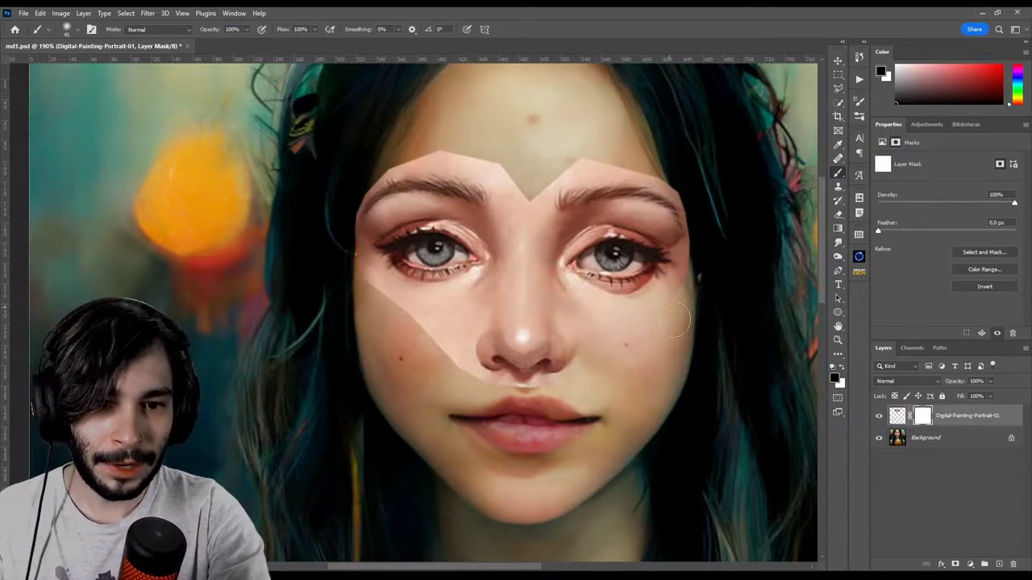
pyautogui.hotkey('alt', 'BackSpace')
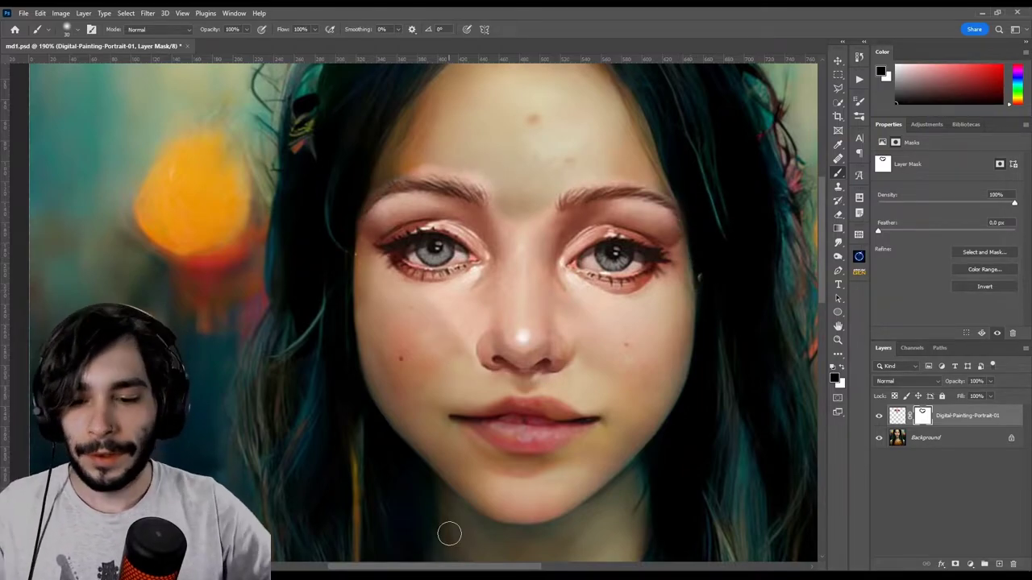
pyautogui.press('v')
pyautogui.keyDown('alt'); pyautogui.scroll(-3, 460, 426); pyautogui.keyUp('alt')
pyautogui.keyDown('alt'); pyautogui.scroll(2, 539, 247); pyautogui.keyUp('alt')
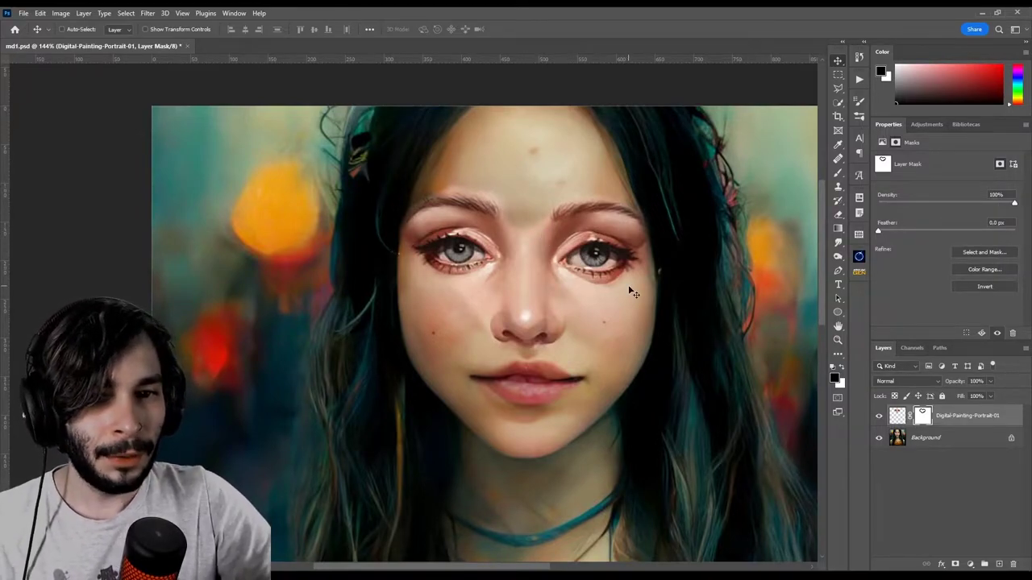
pyautogui.click(897, 415)
# Step: Add a Levels layer clipped to the eyes patch with its output white lowered
pyautogui.click(969, 564)
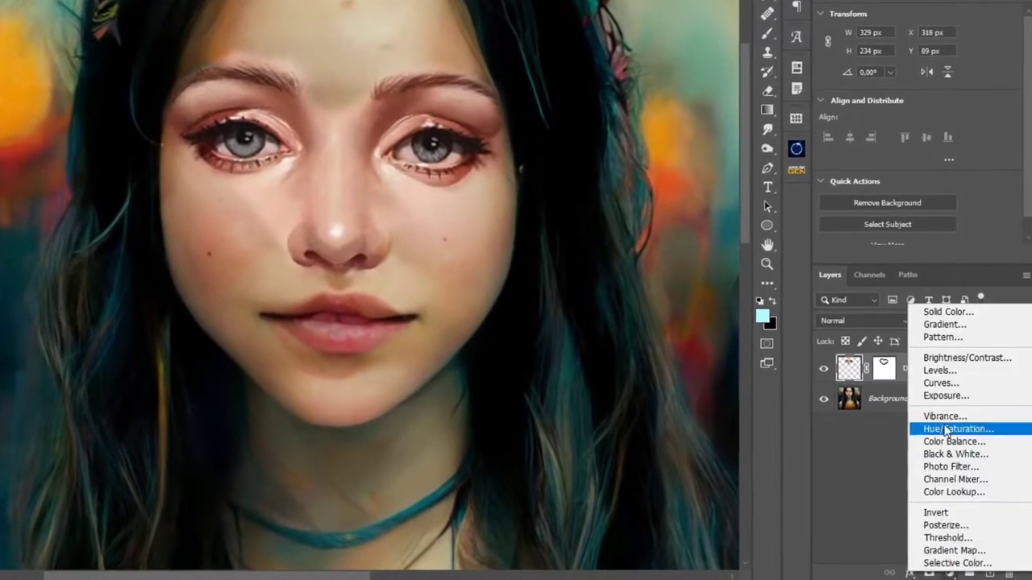
pyautogui.click(939, 369)
pyautogui.click(922, 254)
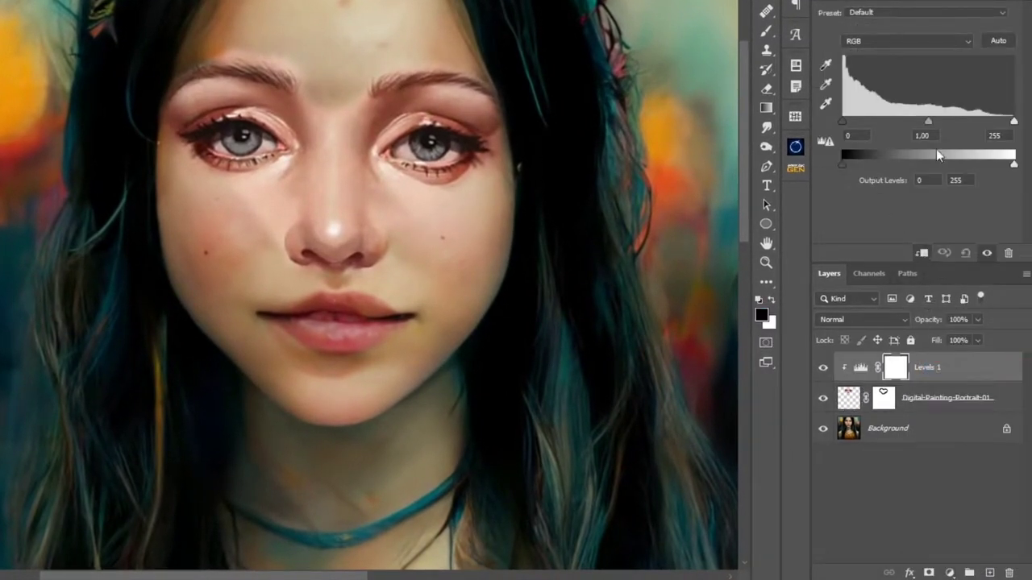
pyautogui.moveTo(1008, 167); pyautogui.dragTo(996, 165)
# Step: Add a clipped Hue/Saturation layer shifting the Reds hue to +8, and compare it on and off
pyautogui.click(949, 572)
pyautogui.click(941, 430)
pyautogui.click(922, 254)
pyautogui.click(895, 34)
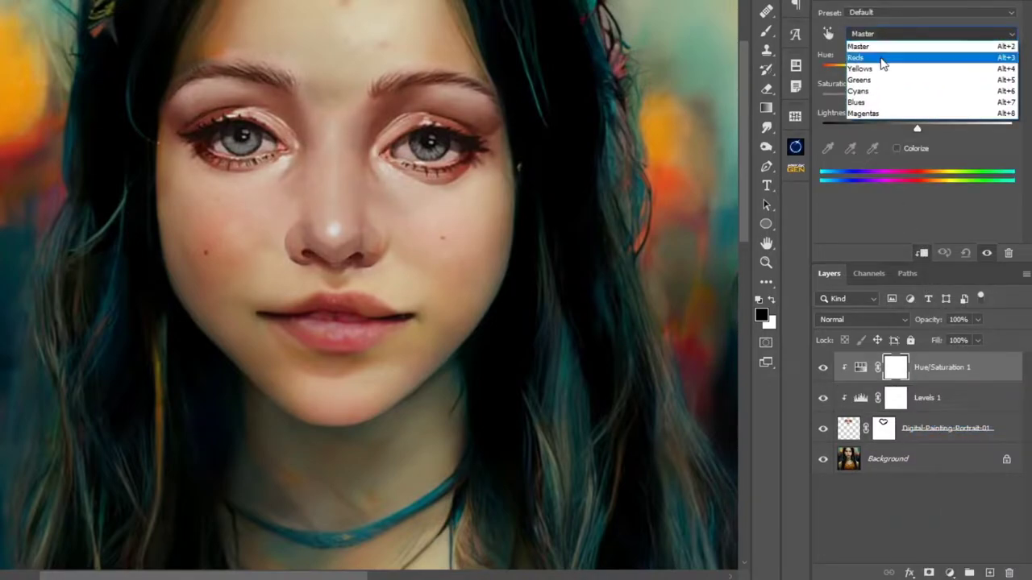
pyautogui.click(886, 47)
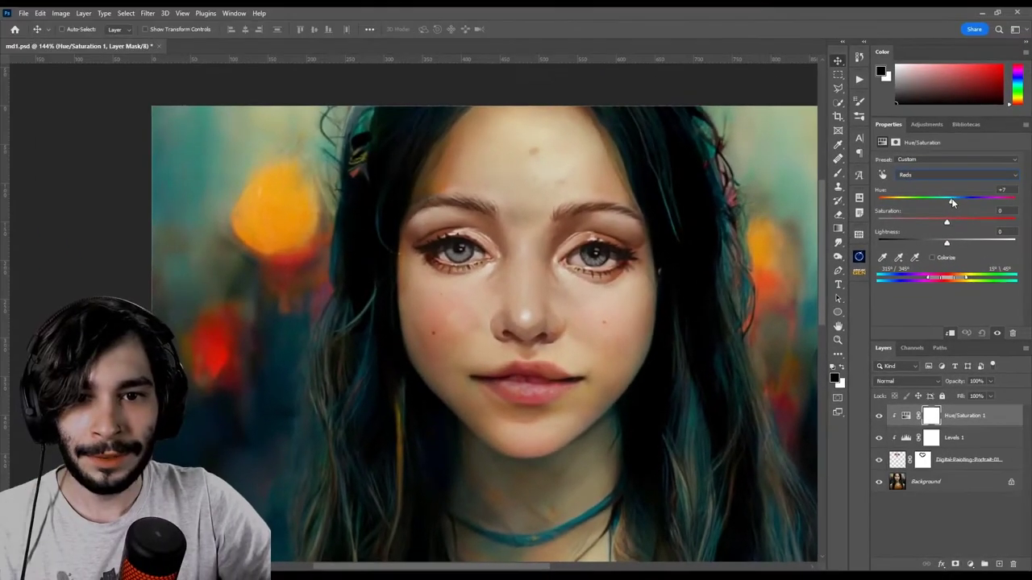
pyautogui.moveTo(952, 202); pyautogui.dragTo(953, 201)
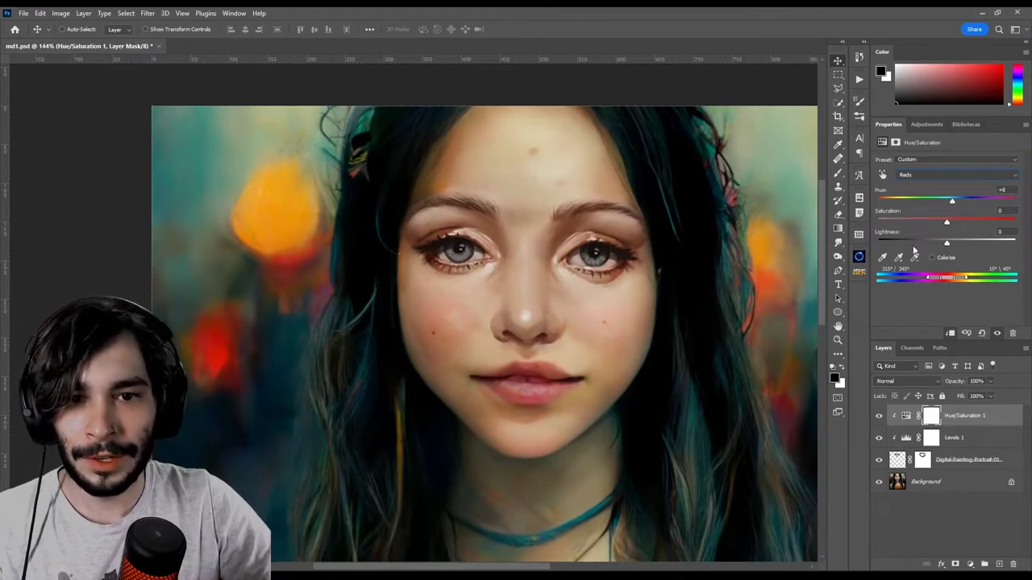
pyautogui.click(879, 416)
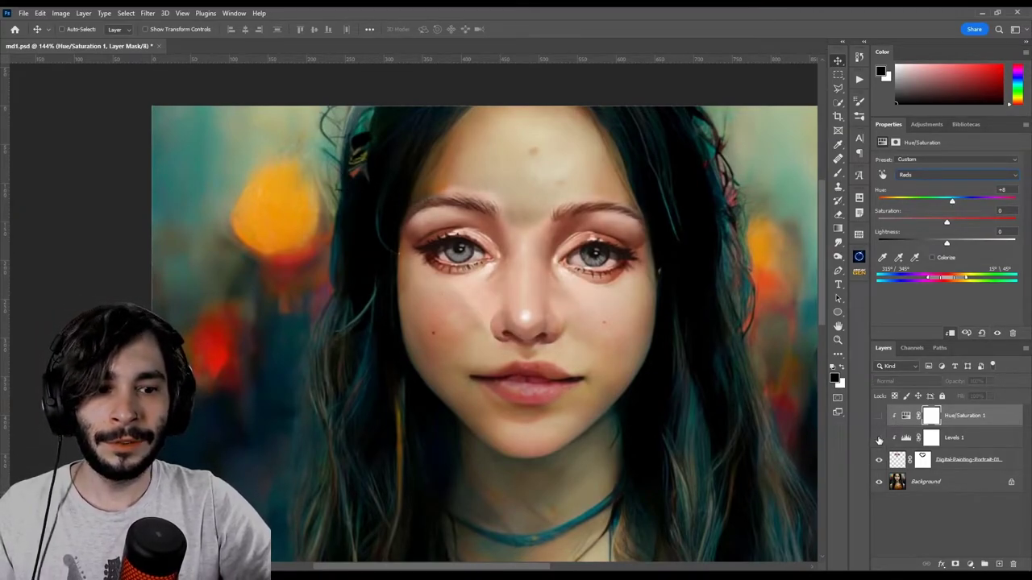
pyautogui.click(878, 415)
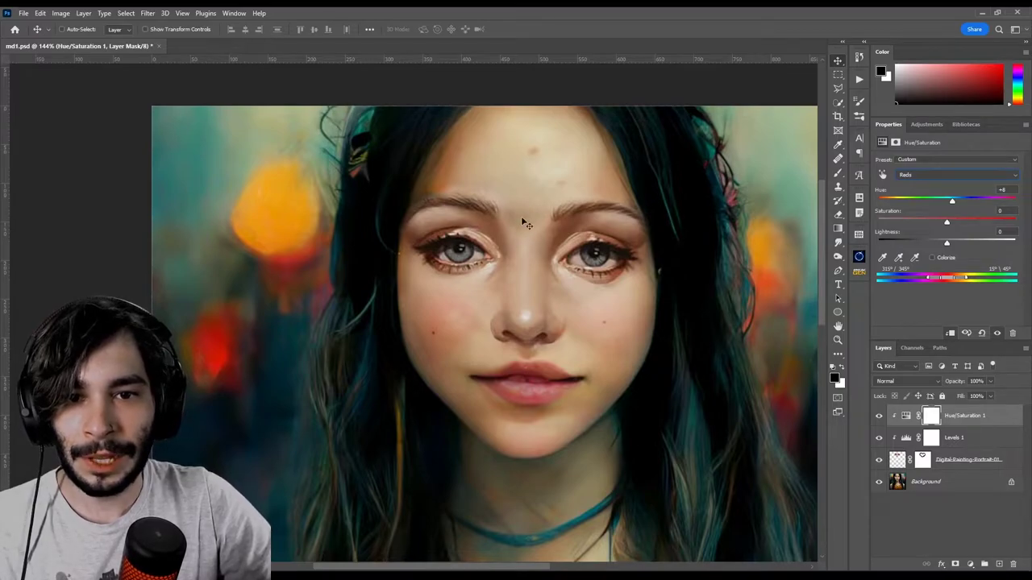
# Step: Add a second clipped Levels layer with its output white lowered to darken the patch
pyautogui.click(959, 438)
pyautogui.click(964, 415)
pyautogui.click(970, 565)
pyautogui.click(955, 421)
pyautogui.moveTo(892, 269); pyautogui.dragTo(893, 269)
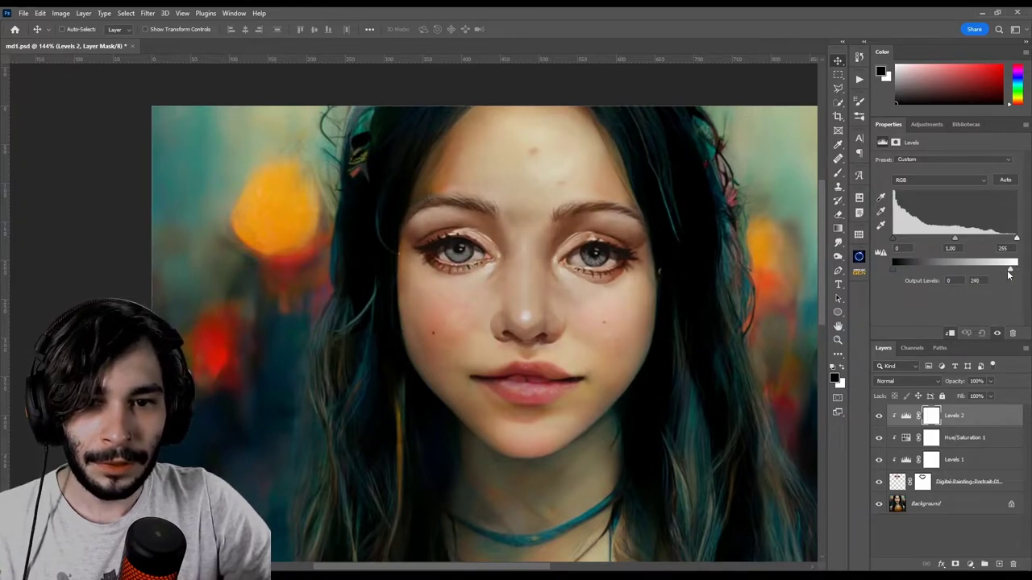
pyautogui.moveTo(1008, 275); pyautogui.dragTo(1001, 275)
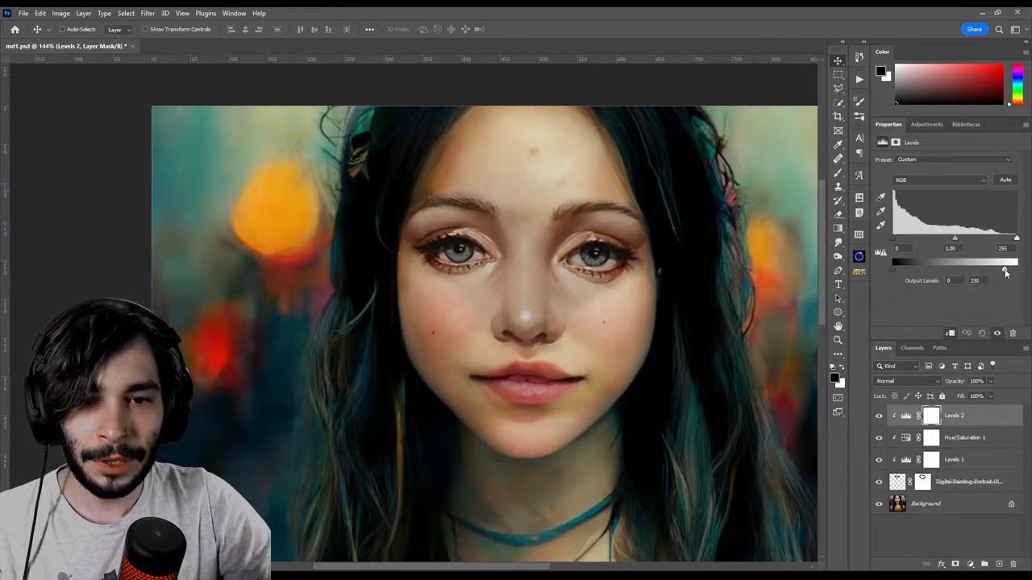
# Step: Invert the Levels 2 mask to black and paint it back in white
pyautogui.hotkey('ctrl', 'i')
pyautogui.press('b')
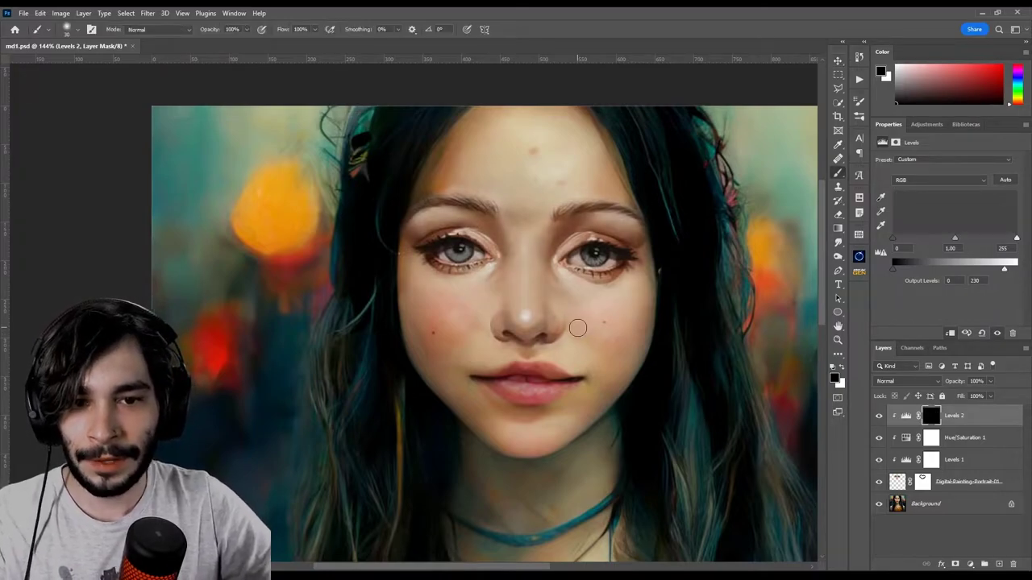
pyautogui.press('x')
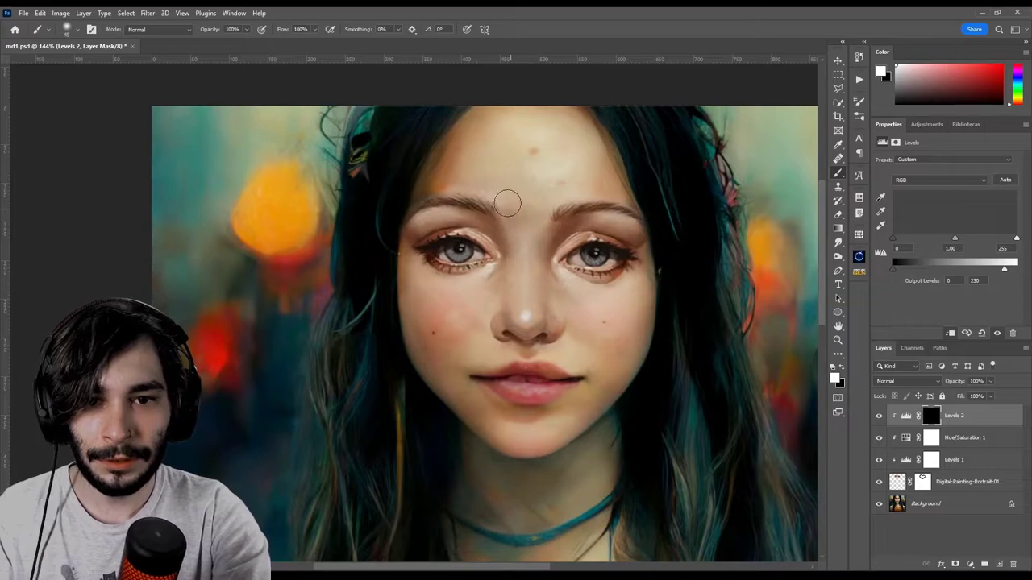
# Step: Select the layers from Levels 2 down to the portrait for free transforming
pyautogui.press('v')
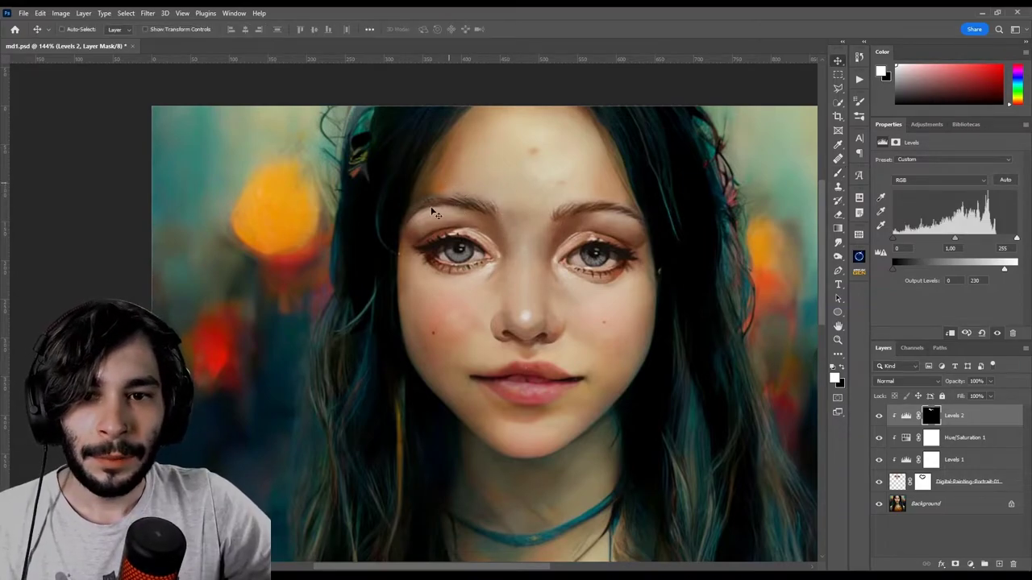
pyautogui.keyDown('shift'); pyautogui.click(970, 482); pyautogui.keyUp('shift')
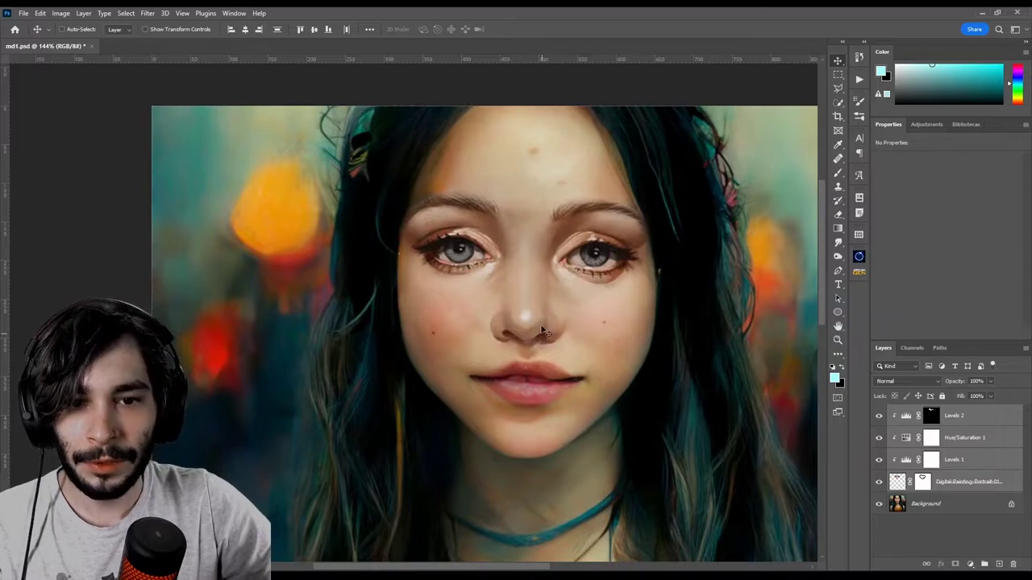
pyautogui.hotkey('ctrl', 't')
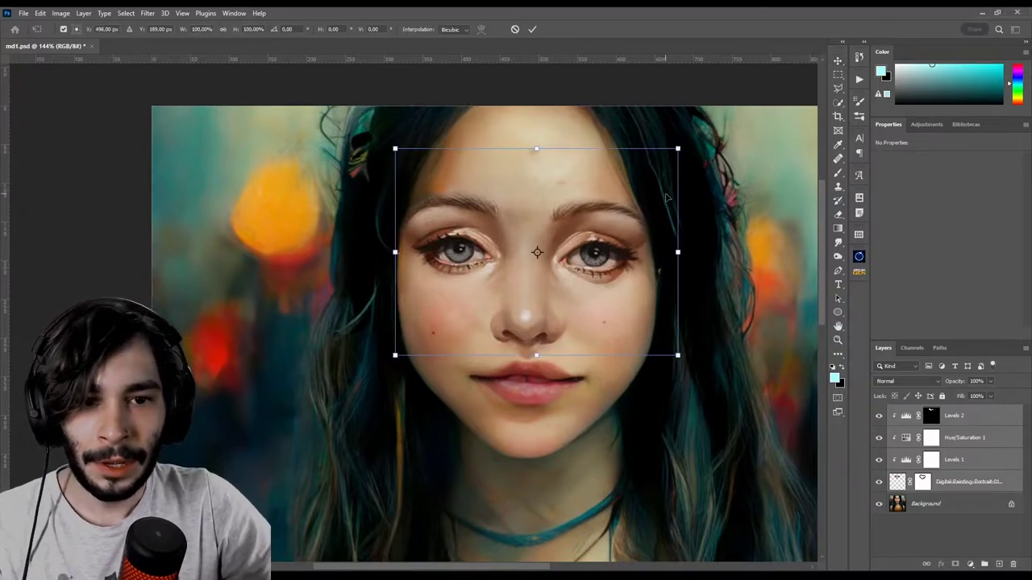
# Step: Rotate the face patch -1.38°, scale it to about 101–103%, stretch it taller and nudge it up
pyautogui.moveTo(678, 147); pyautogui.dragTo(682, 142)
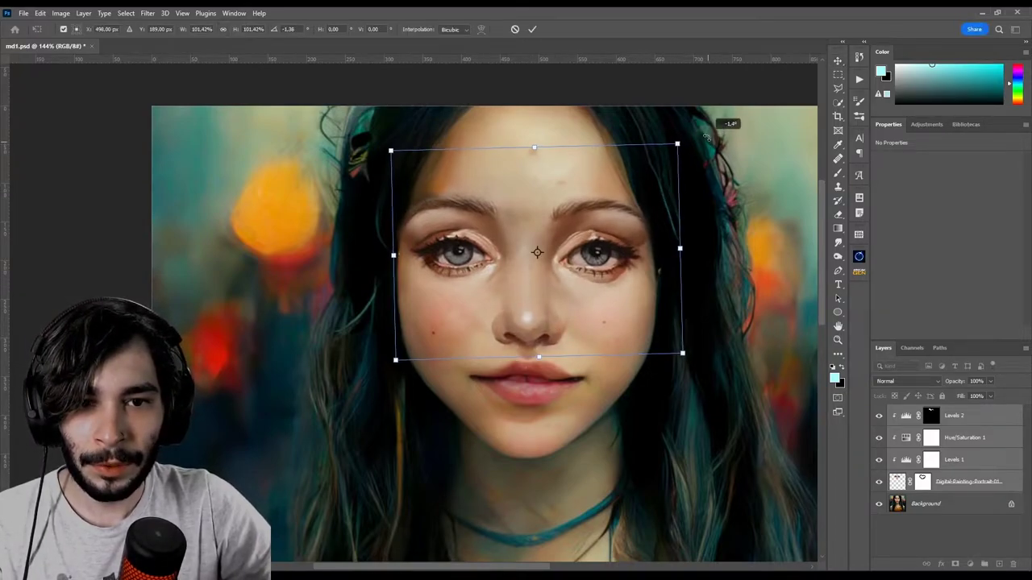
pyautogui.moveTo(538, 358); pyautogui.dragTo(539, 361)
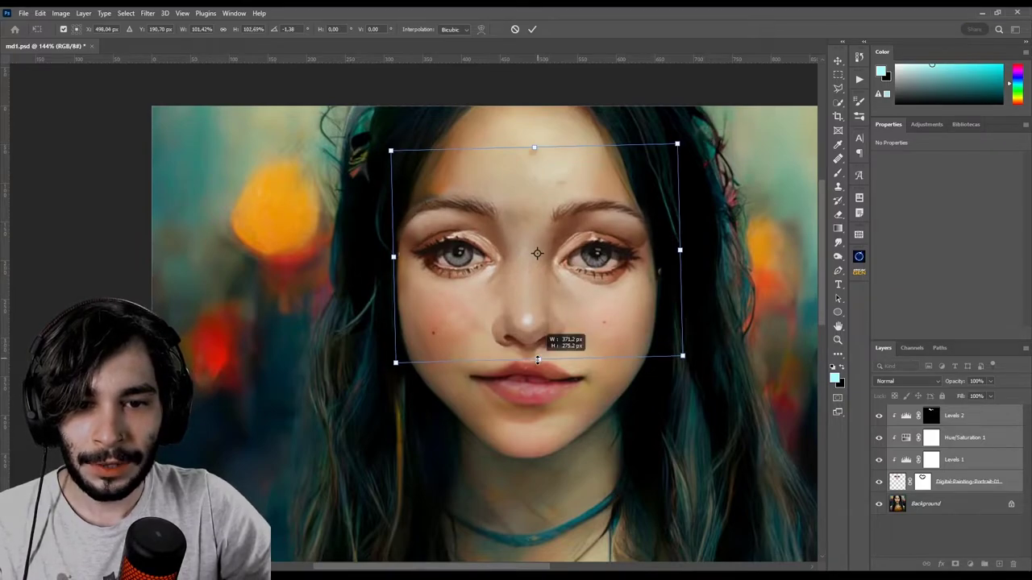
pyautogui.press('Up')
pyautogui.press('Up')
pyautogui.press('Up')
pyautogui.press('Left')
pyautogui.press('Return')
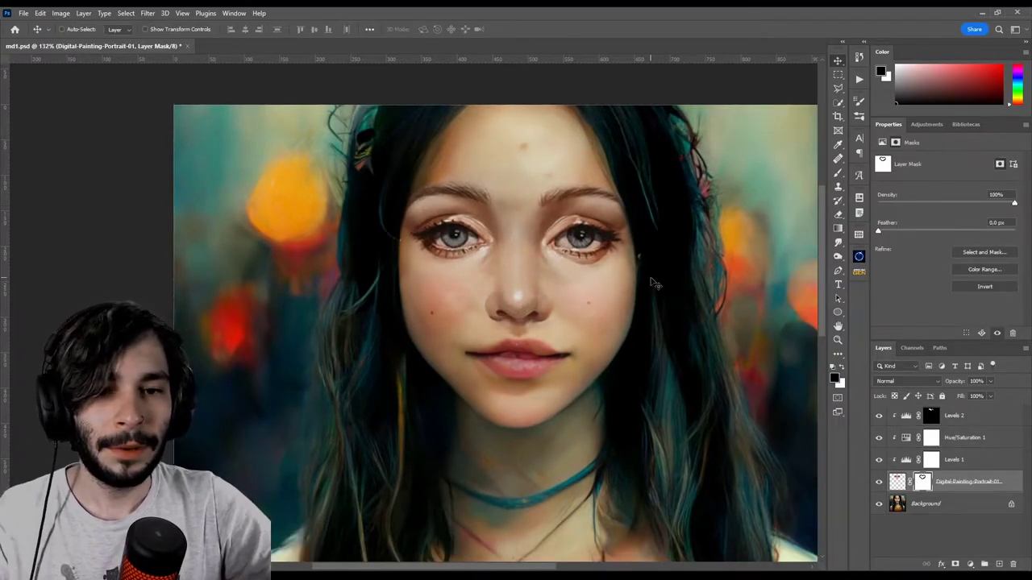
# Step: Add an empty Layer 1 above the portrait and set up a black-and-white brush
pyautogui.click(979, 485)
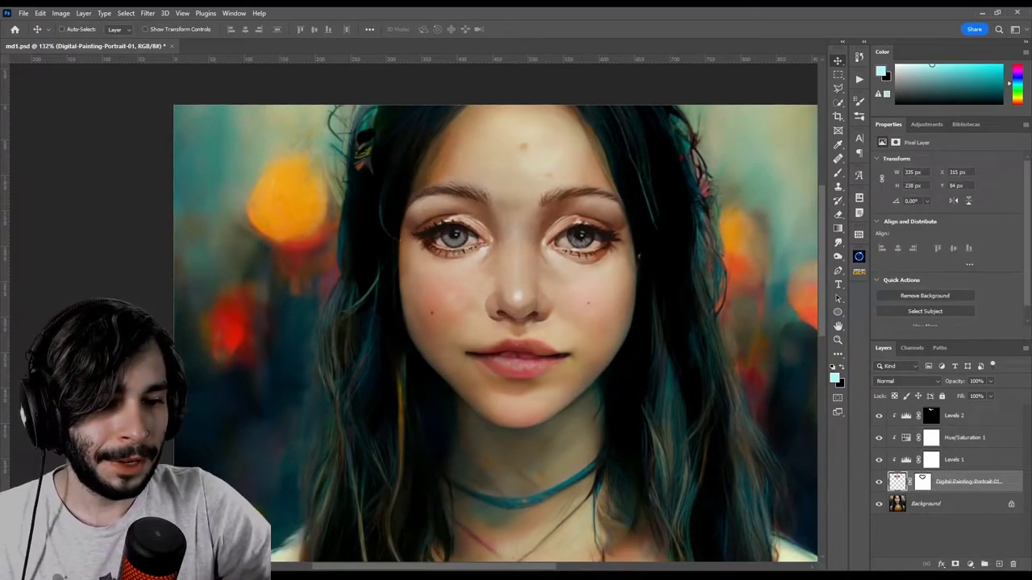
pyautogui.click(998, 565)
pyautogui.press('b')
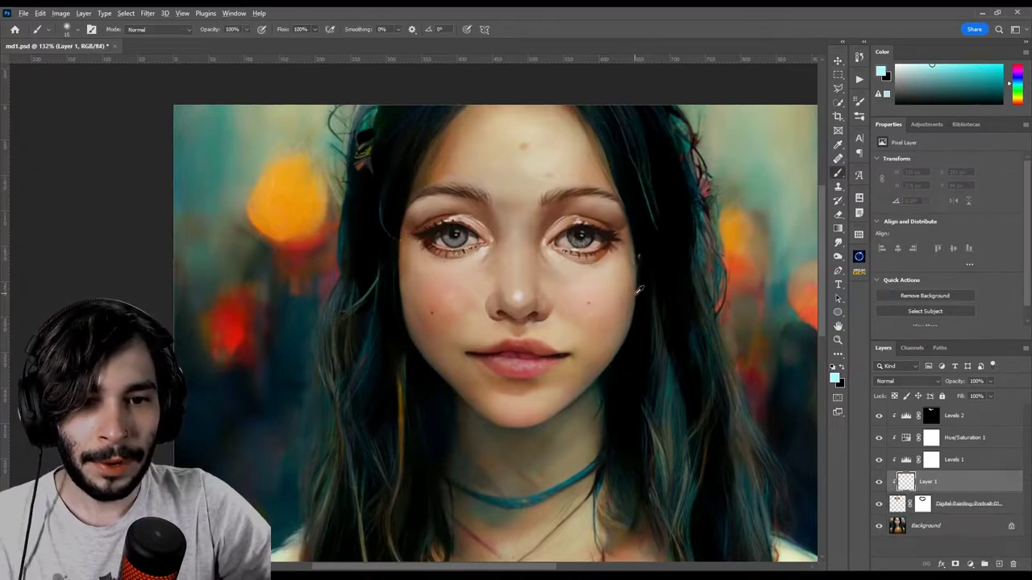
pyautogui.press('d')
pyautogui.press(']')
pyautogui.press(']')
pyautogui.press(']')
pyautogui.scroll(-2, 645, 302)
pyautogui.moveTo(644, 303)
pyautogui.mouseDown()
pyautogui.moveTo(668, 312)
pyautogui.moveTo(667, 282)
pyautogui.moveTo(690, 347)
pyautogui.mouseUp()
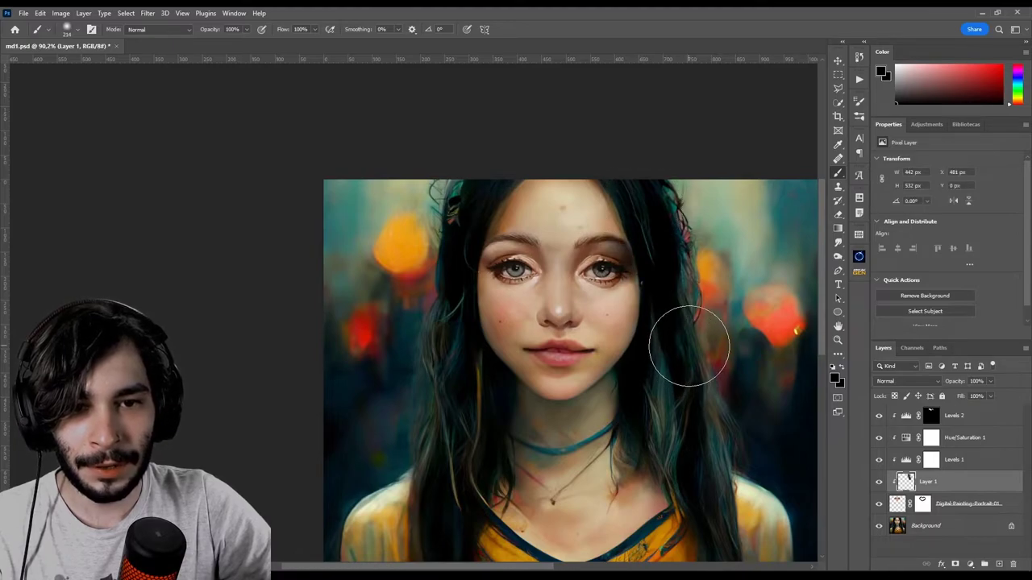
pyautogui.hotkey('ctrl', 'z')
# Step: Paint retouching strokes around the eye on Layer 1 with a size 67 brush, comparing before and after
pyautogui.moveTo(673, 292); pyautogui.dragTo(637, 292)
pyautogui.moveTo(641, 254); pyautogui.dragTo(649, 312)
pyautogui.moveTo(506, 199)
pyautogui.mouseDown()
pyautogui.moveTo(458, 295)
pyautogui.moveTo(486, 233)
pyautogui.mouseUp()
pyautogui.press('v')
pyautogui.scroll(-3, 546, 272)
pyautogui.scroll(3, 553, 290)
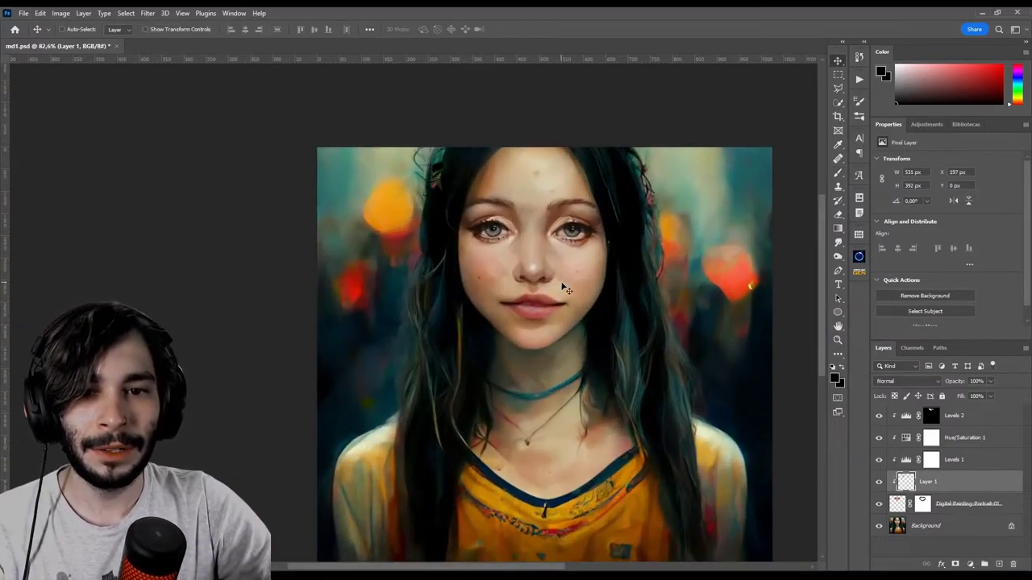
pyautogui.keyDown('alt'); pyautogui.click(879, 532); pyautogui.keyUp('alt')
pyautogui.keyDown('alt'); pyautogui.click(879, 532); pyautogui.keyUp('alt')
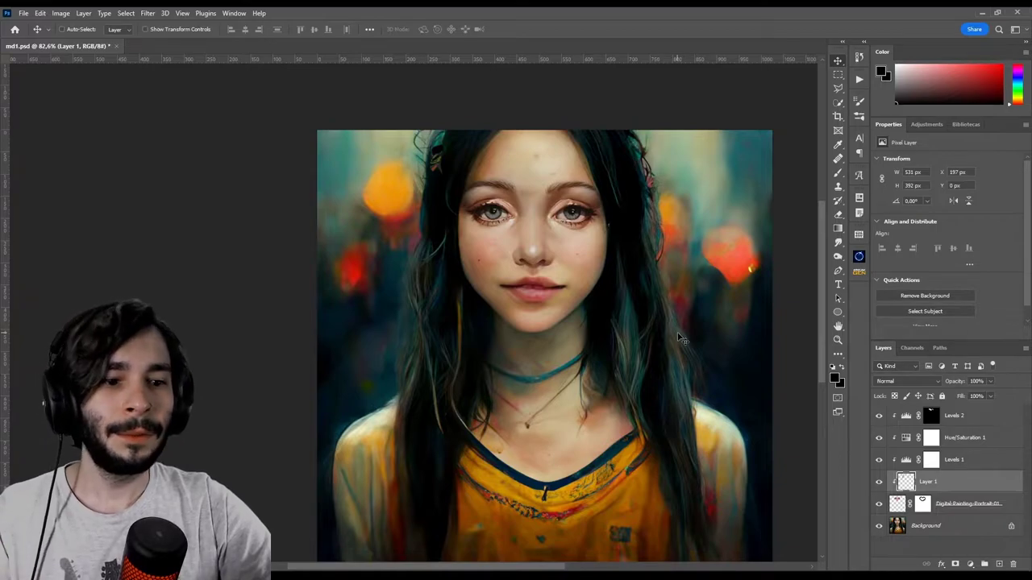
pyautogui.click(968, 504)
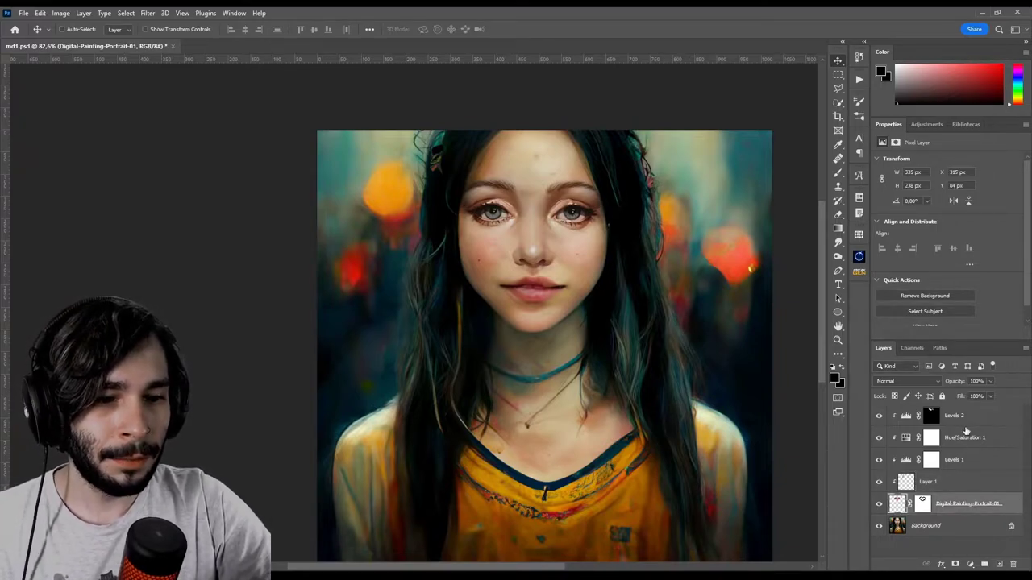
# Step: Group the selected retouch layers into a folder named Hero
pyautogui.keyDown('shift'); pyautogui.click(965, 417); pyautogui.keyUp('shift')
pyautogui.hotkey('ctrl', 'g')
pyautogui.doubleClick(918, 411)
pyautogui.write('Hero')
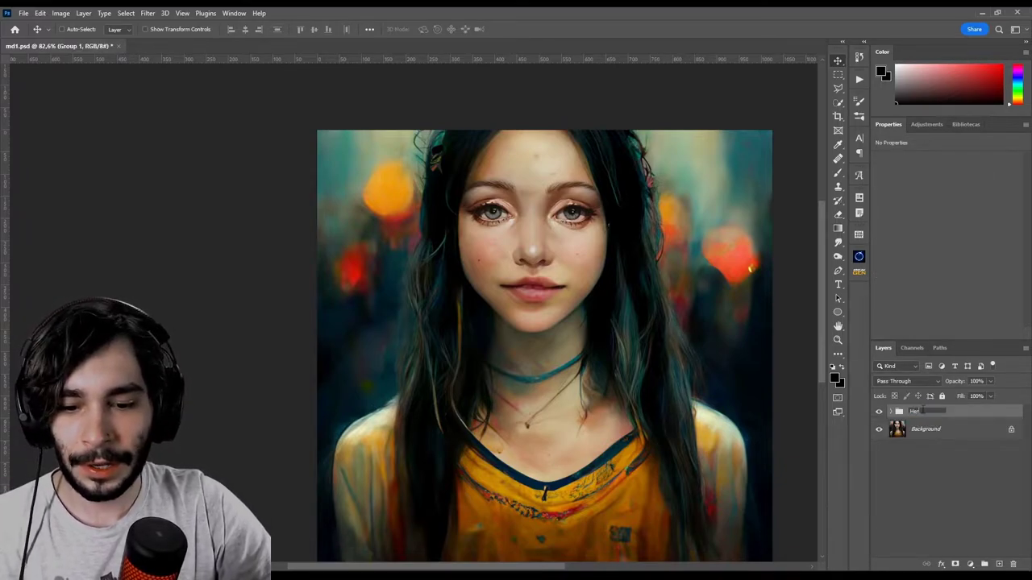
pyautogui.click(961, 414)
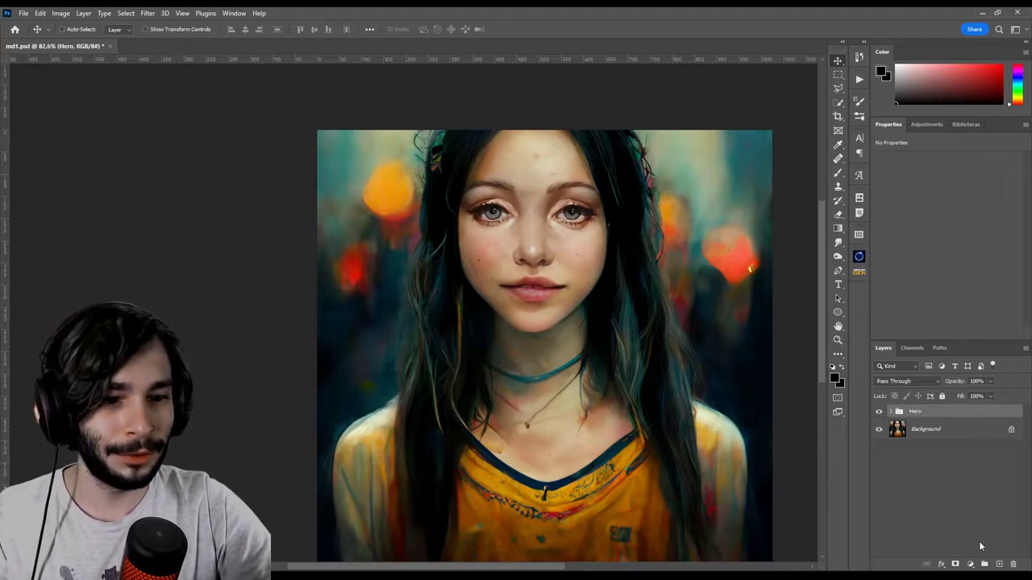
# Step: Add a brightening Curves layer with an inverted mask, and duplicate it for darkening
pyautogui.click(970, 564)
pyautogui.click(963, 425)
pyautogui.moveTo(955, 246)
pyautogui.mouseDown()
pyautogui.moveTo(955, 214)
pyautogui.moveTo(959, 271)
pyautogui.mouseUp()
pyautogui.hotkey('ctrl', 'i')
pyautogui.hotkey('ctrl', 'j')
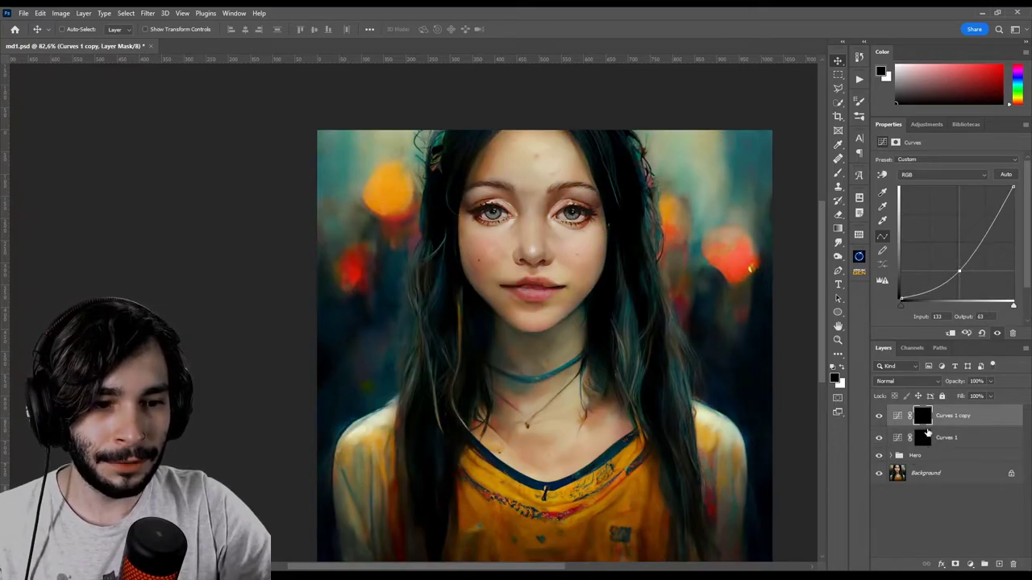
# Step: Paint the Curves 1 mask in white and expand the Hero group to show its layers
pyautogui.click(923, 437)
pyautogui.press('b')
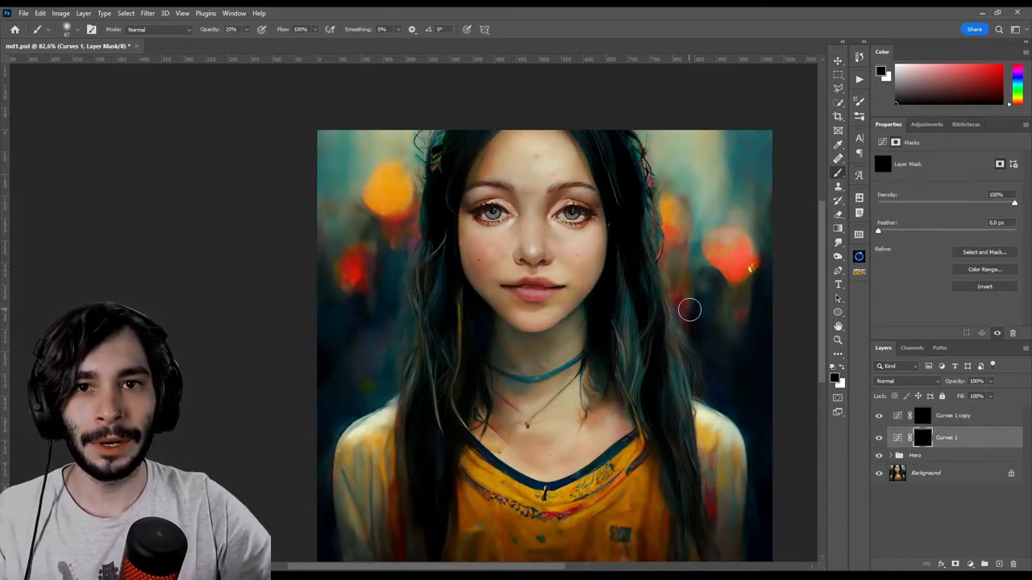
pyautogui.hotkey('alt', ']')
pyautogui.press('x')
pyautogui.press('v')
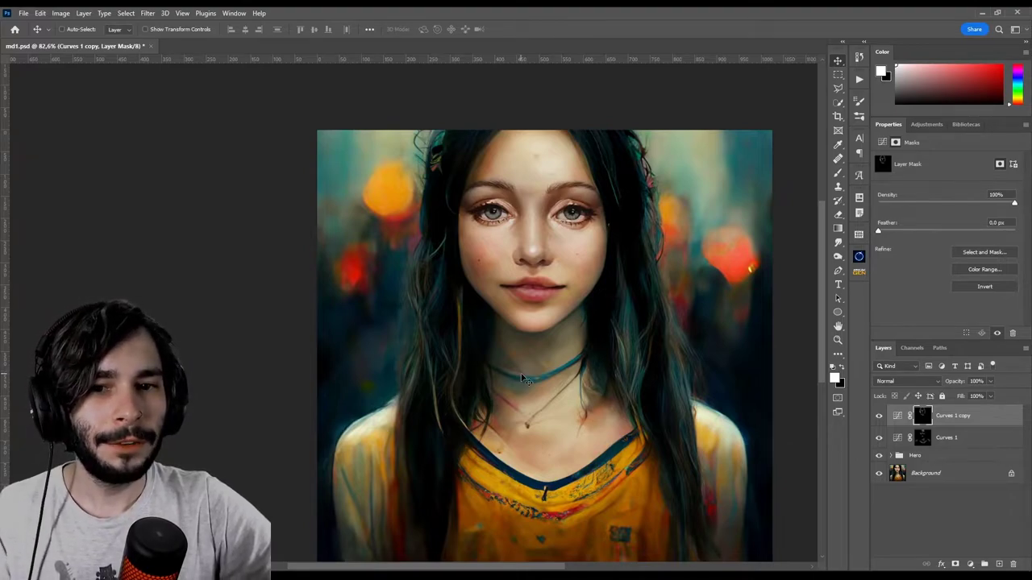
pyautogui.click(892, 456)
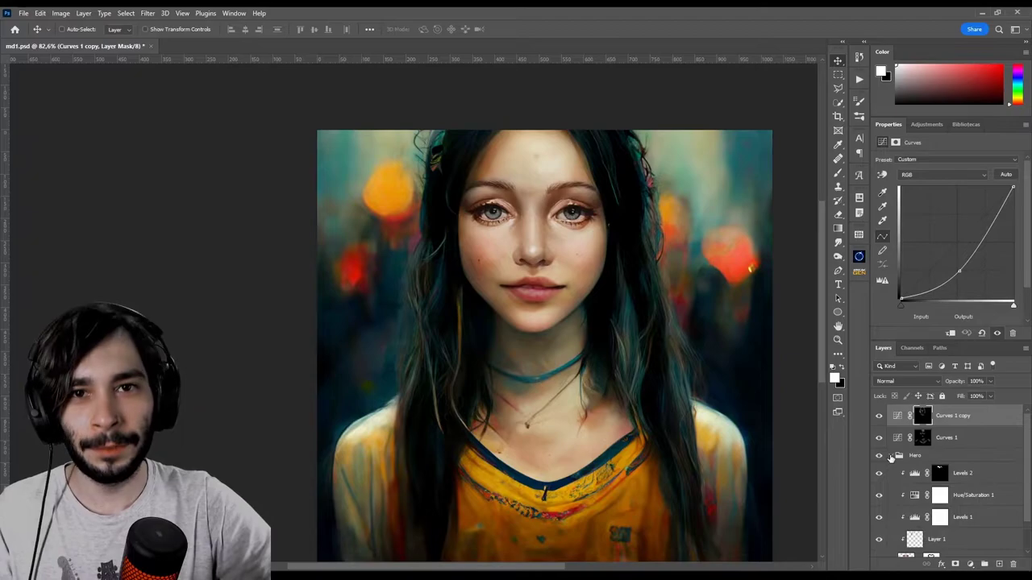
pyautogui.click(961, 476)
# Step: Add a Color Balance adjustment in the Hero group, shifting the midtones slightly
pyautogui.click(969, 564)
pyautogui.click(973, 468)
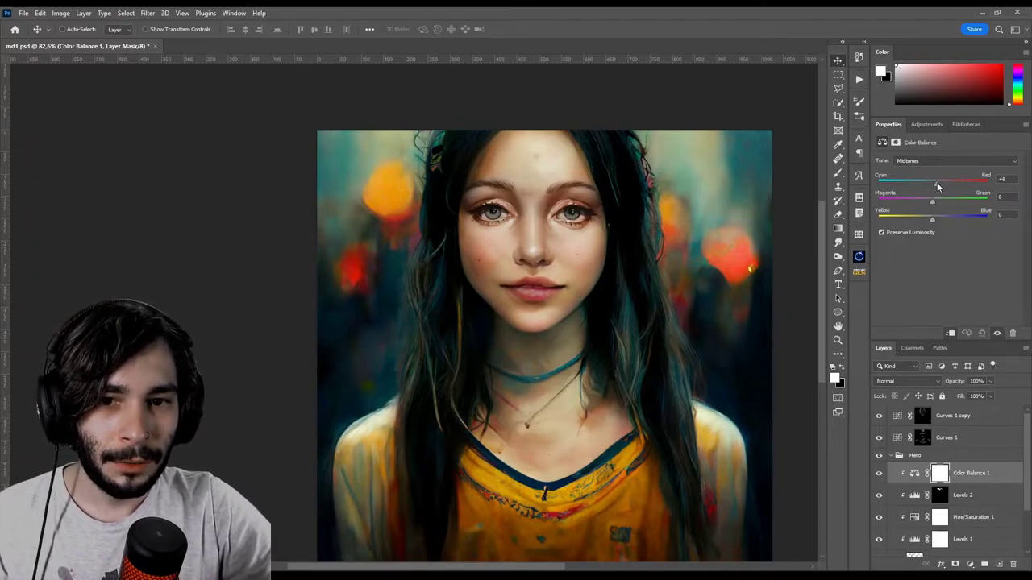
pyautogui.moveTo(931, 223); pyautogui.dragTo(929, 219)
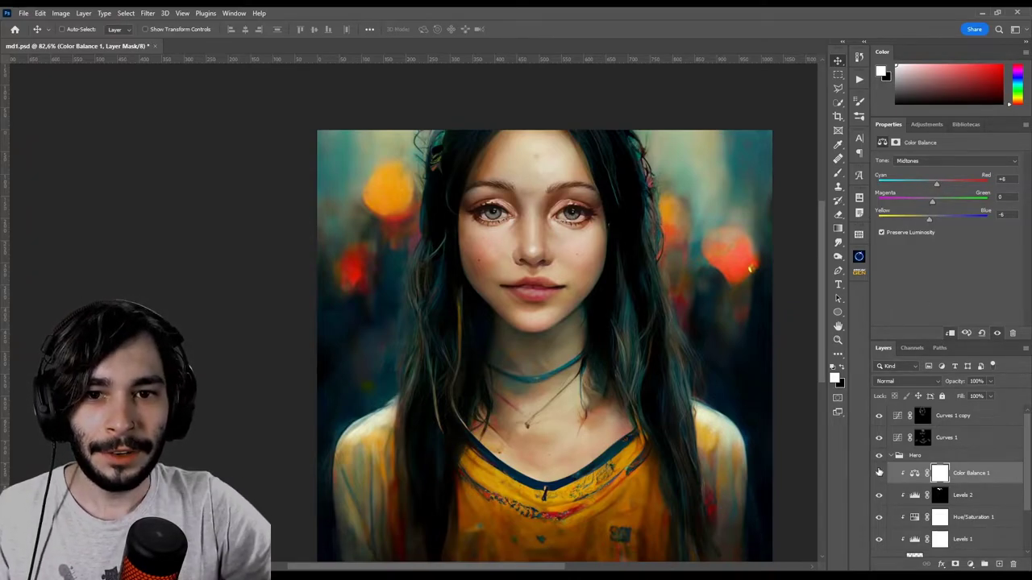
# Step: Compare the Color Balance and Hero group on and off, then add an empty Layer 2
pyautogui.click(879, 473)
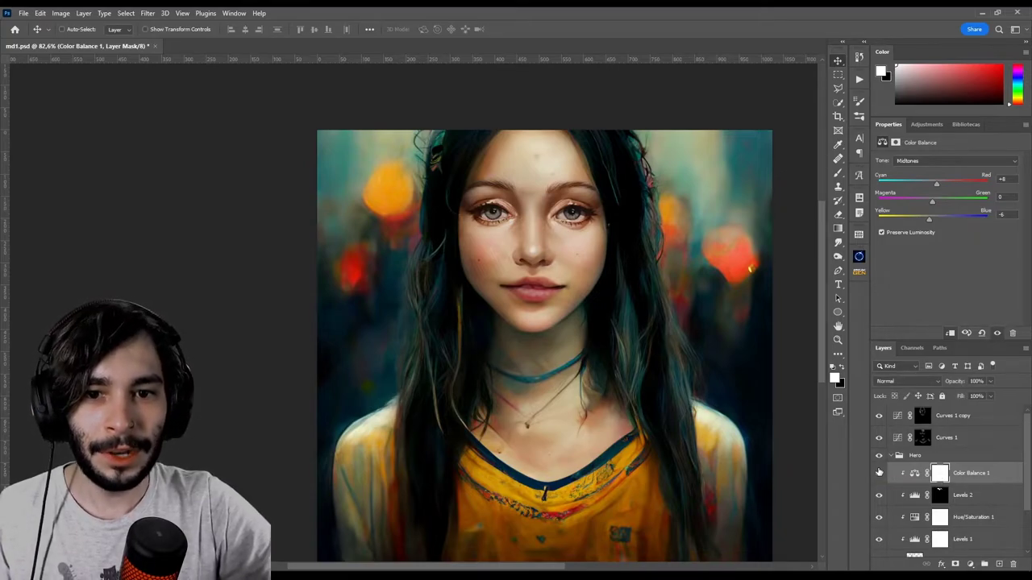
pyautogui.click(890, 457)
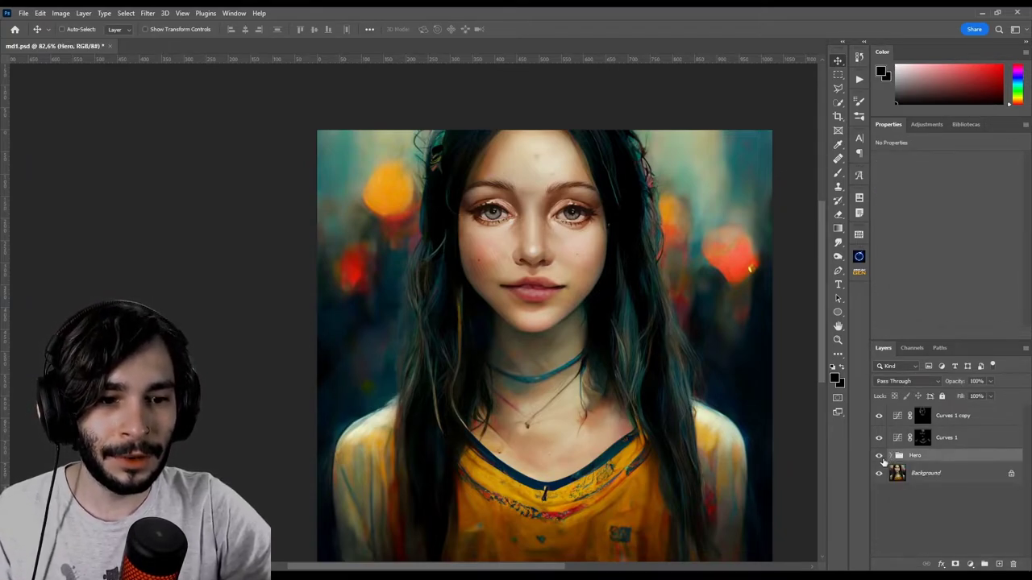
pyautogui.click(878, 456)
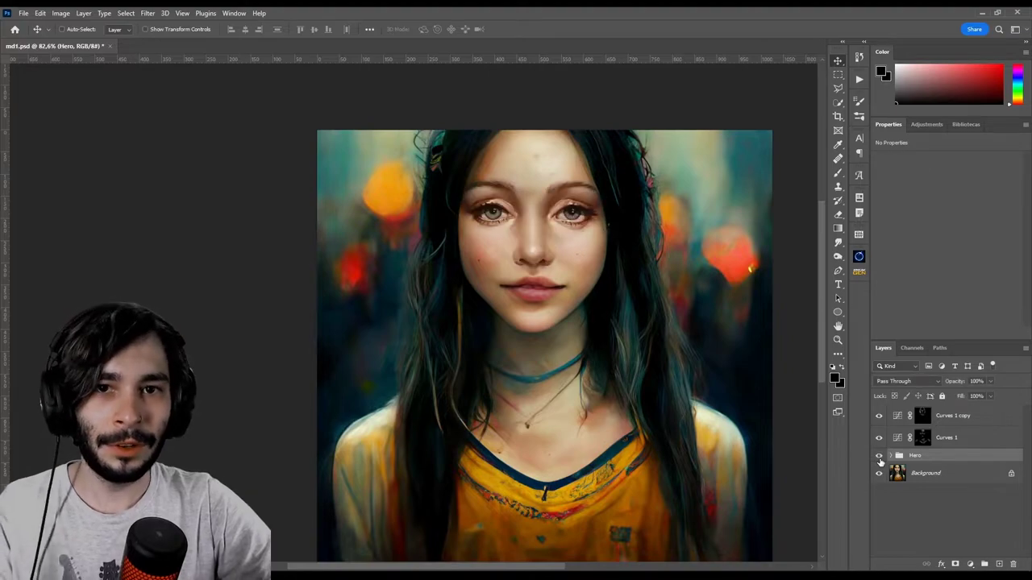
pyautogui.click(922, 415)
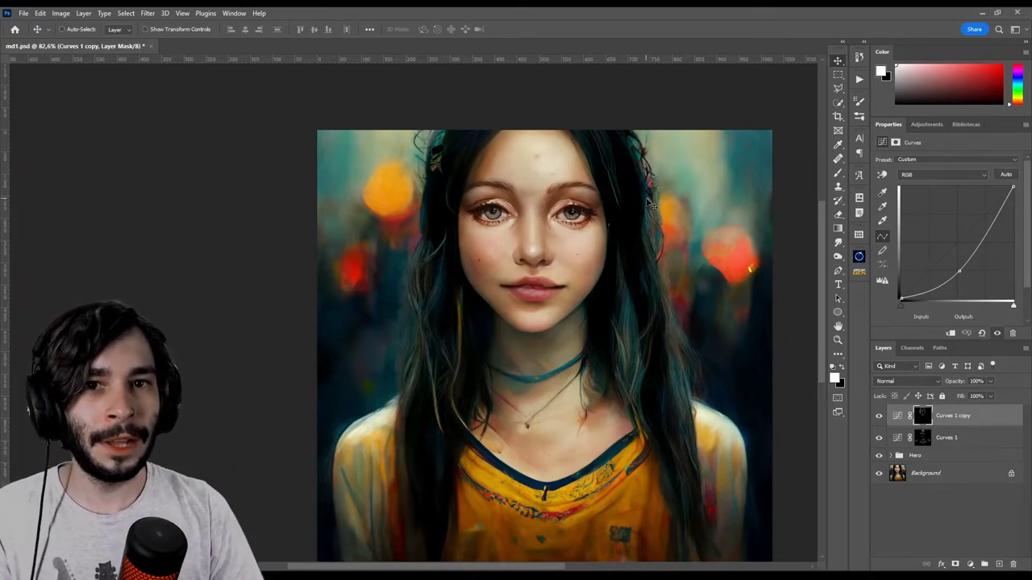
pyautogui.hotkey('ctrl', 'shift', 'alt', 'n')
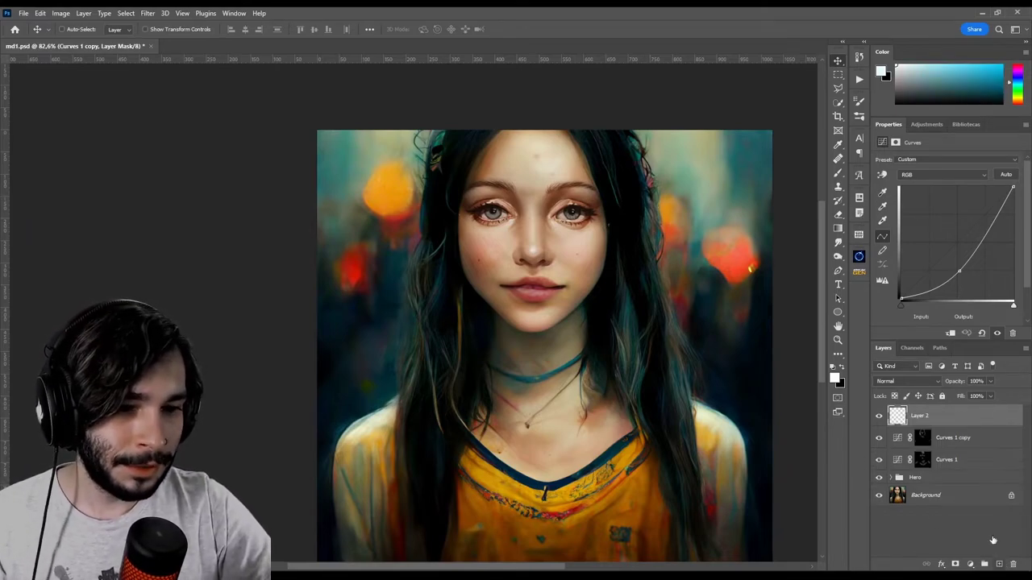
# Step: Set Layer 2 to Screen blend mode and choose a 60 px, 0% hardness brush
pyautogui.click(906, 380)
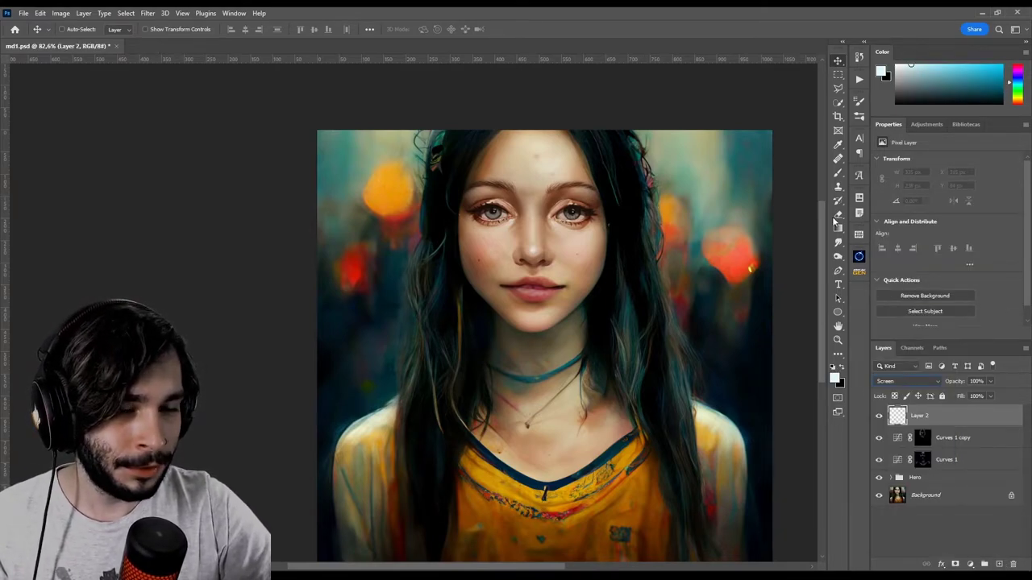
pyautogui.press('b')
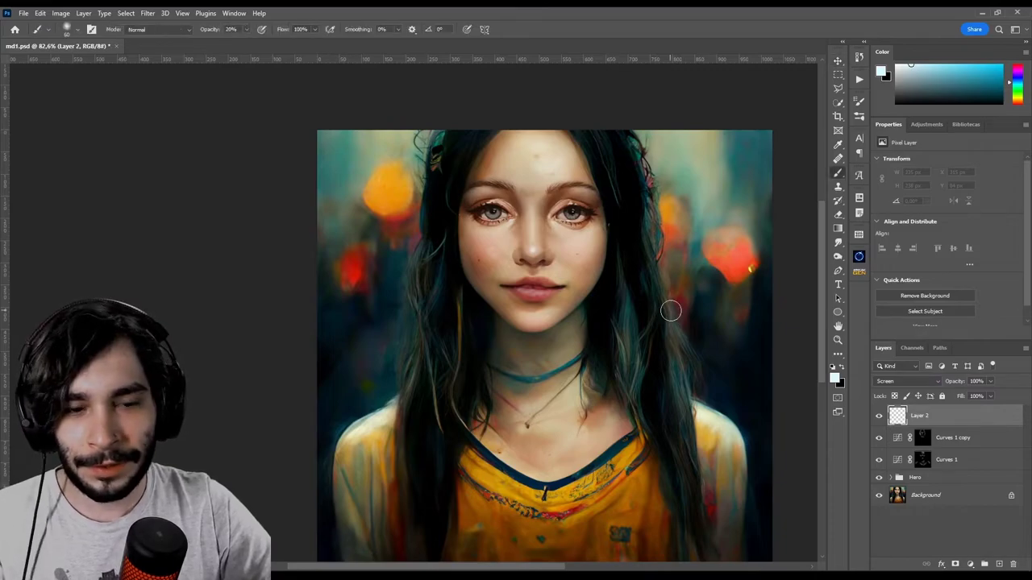
pyautogui.rightClick(600, 258)
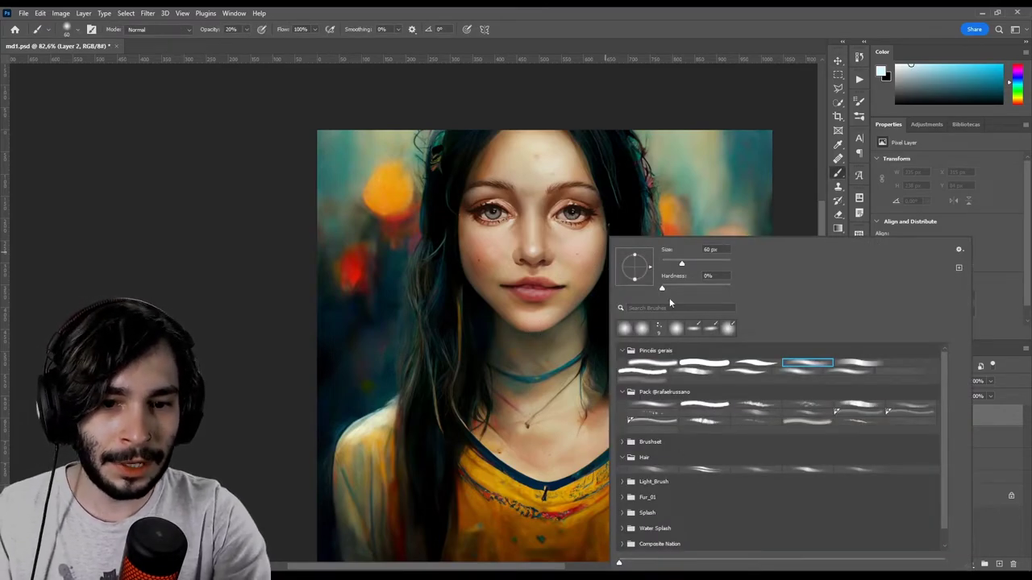
# Step: Compare Layer 2 hidden and shown, then add another empty layer
pyautogui.press('v')
pyautogui.scroll(1, 389, 377)
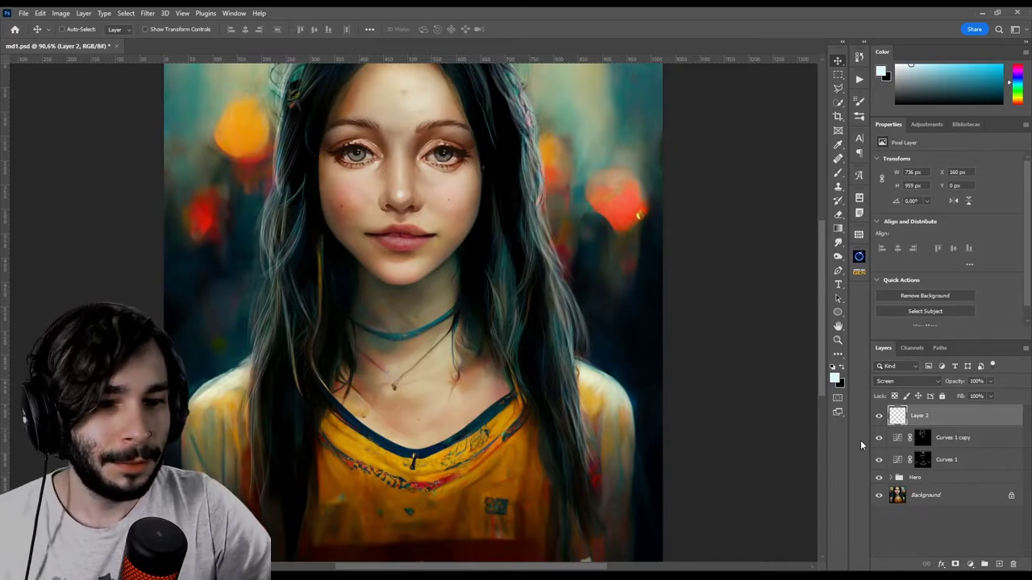
pyautogui.click(879, 415)
pyautogui.click(879, 416)
pyautogui.click(879, 415)
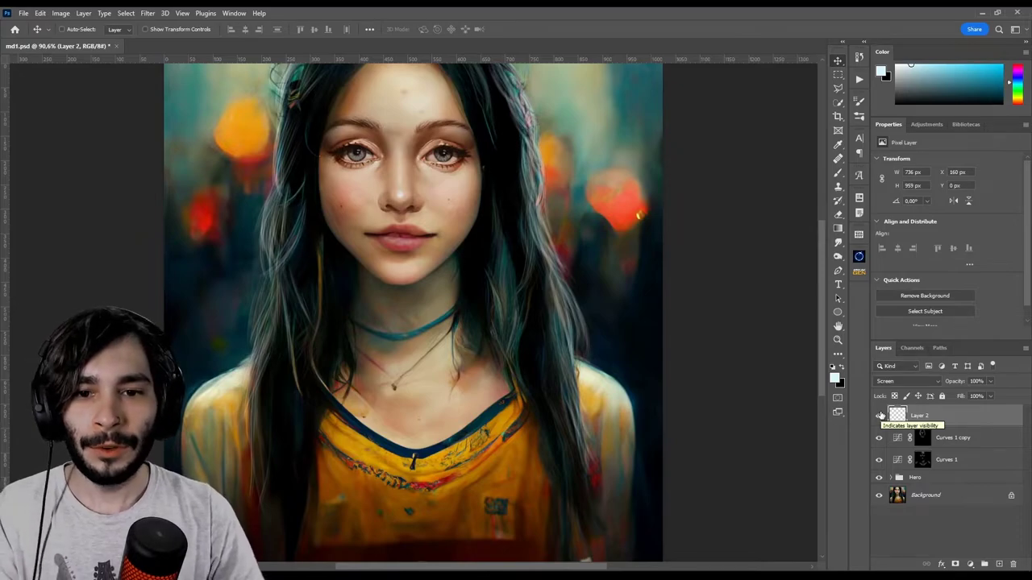
pyautogui.click(997, 563)
# Step: Set Layer 3 to Linear Dodge (Add) and choose a soft 165 px brush
pyautogui.click(909, 382)
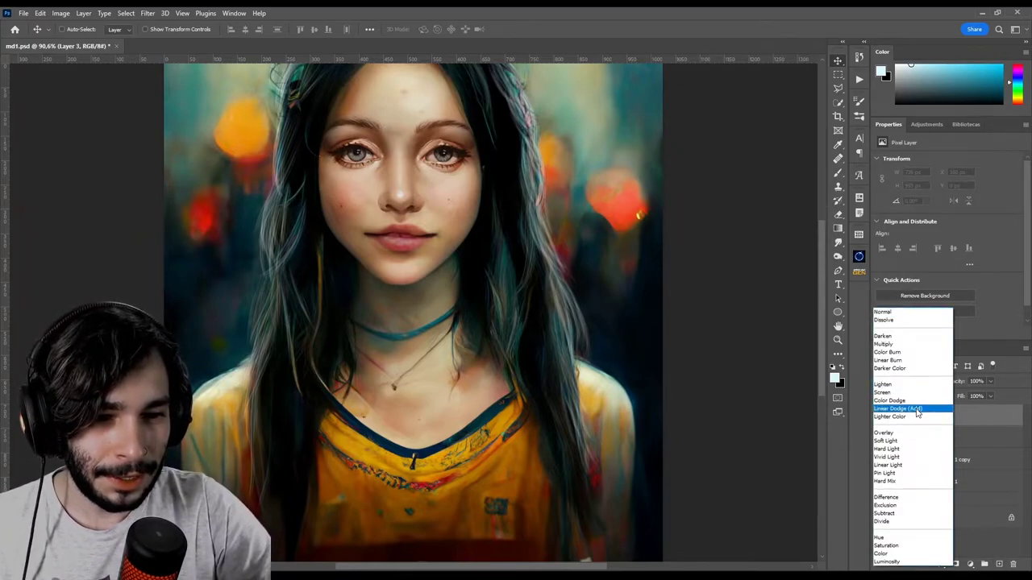
pyautogui.click(897, 421)
pyautogui.press('b')
pyautogui.rightClick(728, 294)
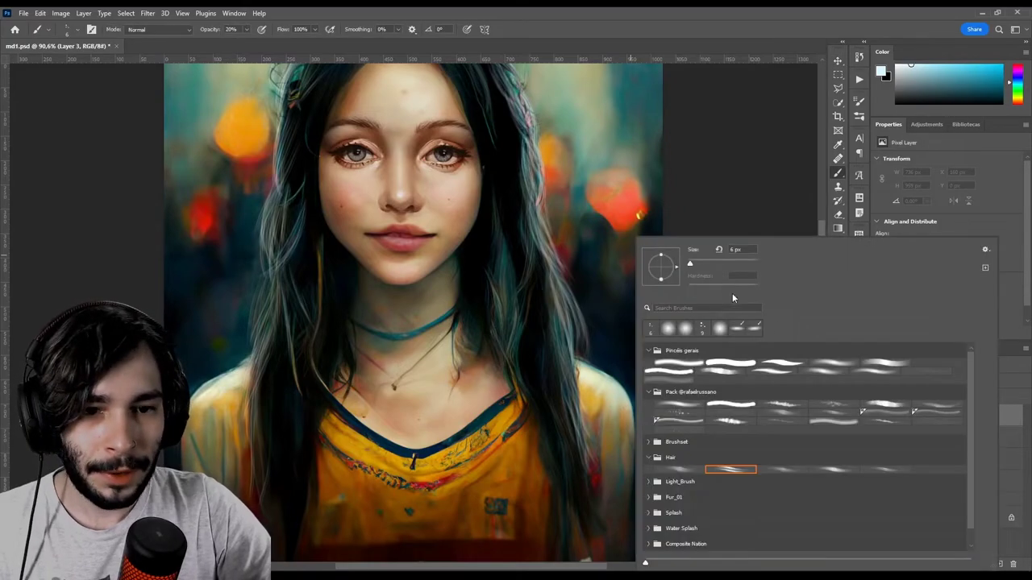
pyautogui.doubleClick(832, 363)
# Step: Tilt the brush tip to a -28° ellipse, then rotate its angle to 20°
pyautogui.rightClick(627, 357)
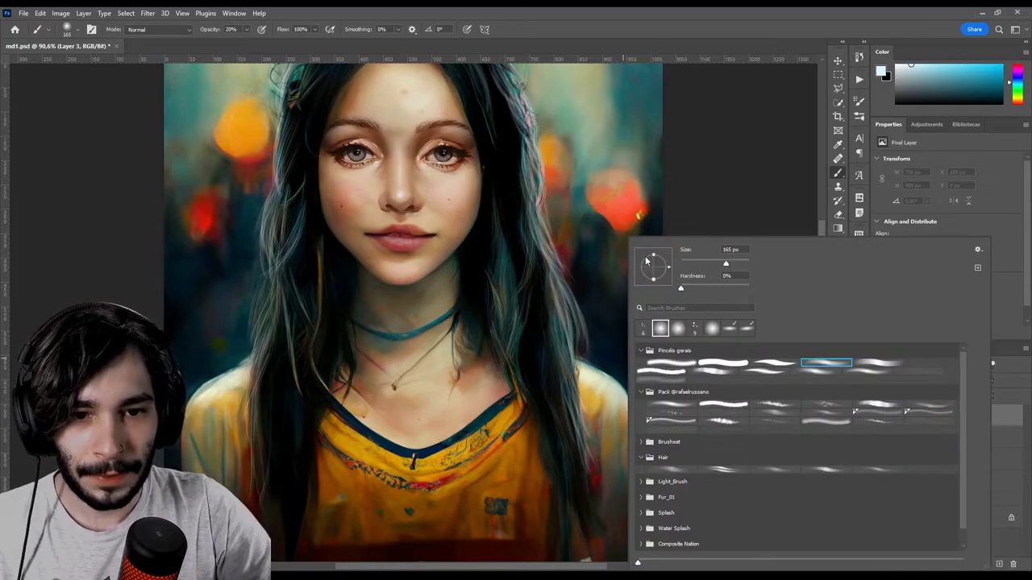
pyautogui.moveTo(667, 268); pyautogui.dragTo(668, 274)
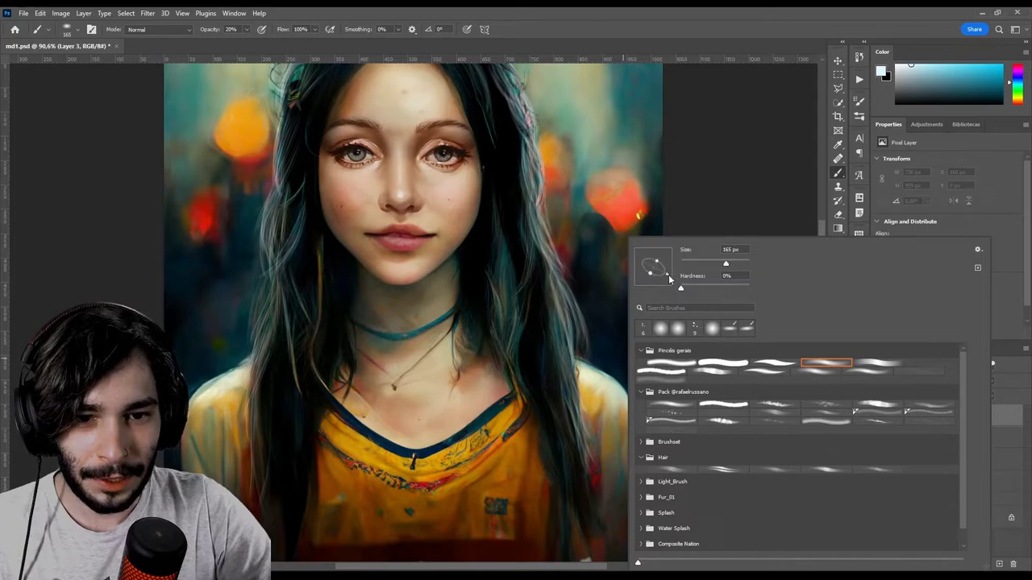
pyautogui.click(581, 411)
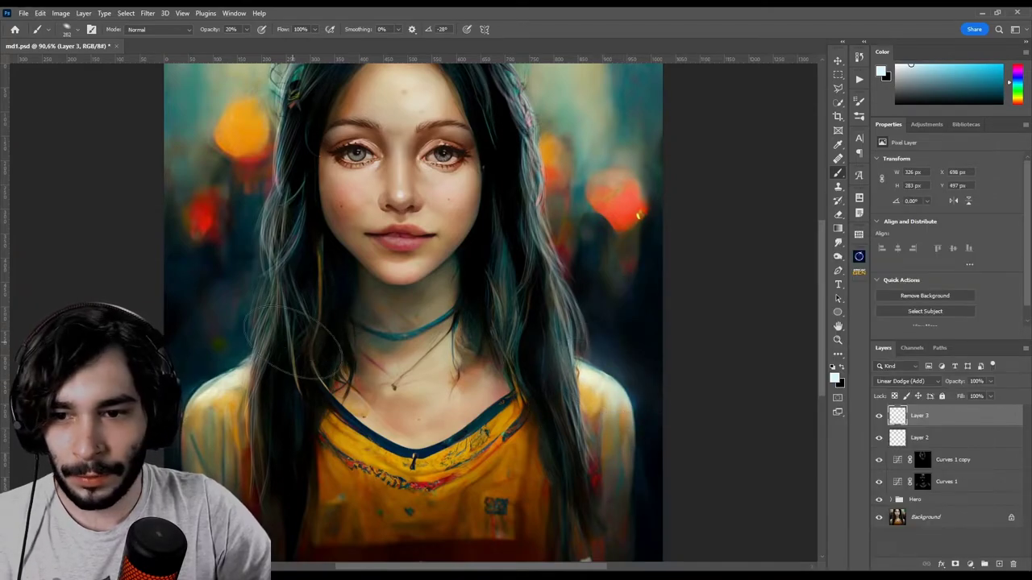
pyautogui.rightClick(341, 314)
pyautogui.moveTo(339, 266); pyautogui.dragTo(338, 261)
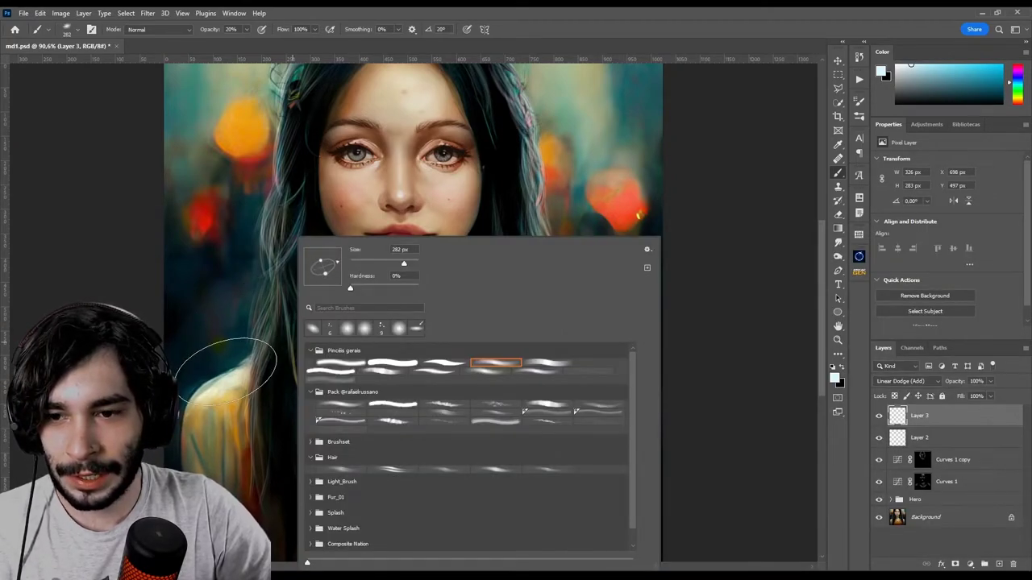
pyautogui.click(242, 346)
# Step: Pan the portrait right and hide Layer 3 copy 2 to compare the glow
pyautogui.press('v')
pyautogui.scroll(-2, 618, 322)
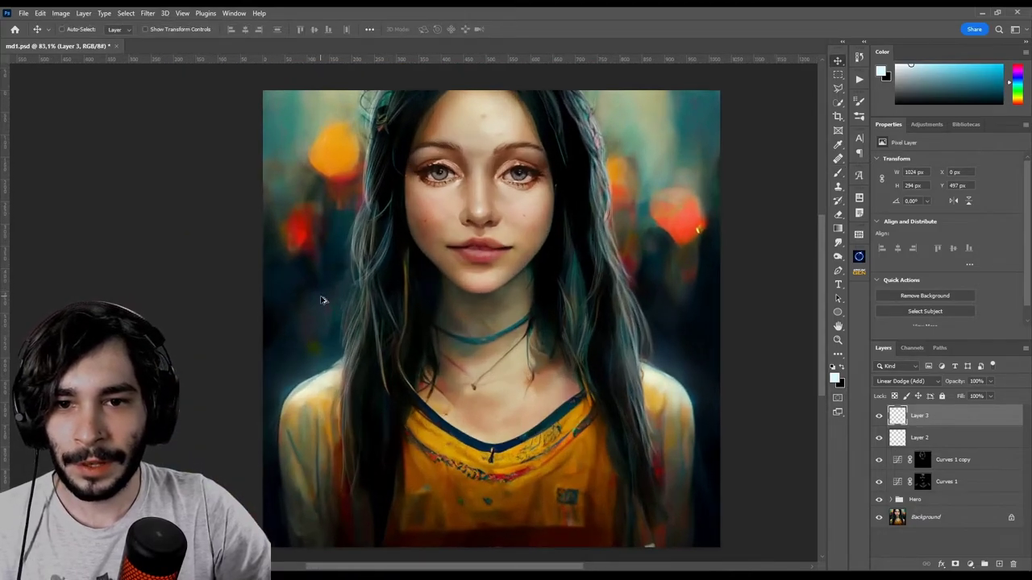
pyautogui.scroll(1, 323, 298)
pyautogui.moveTo(412, 318); pyautogui.dragTo(496, 314)
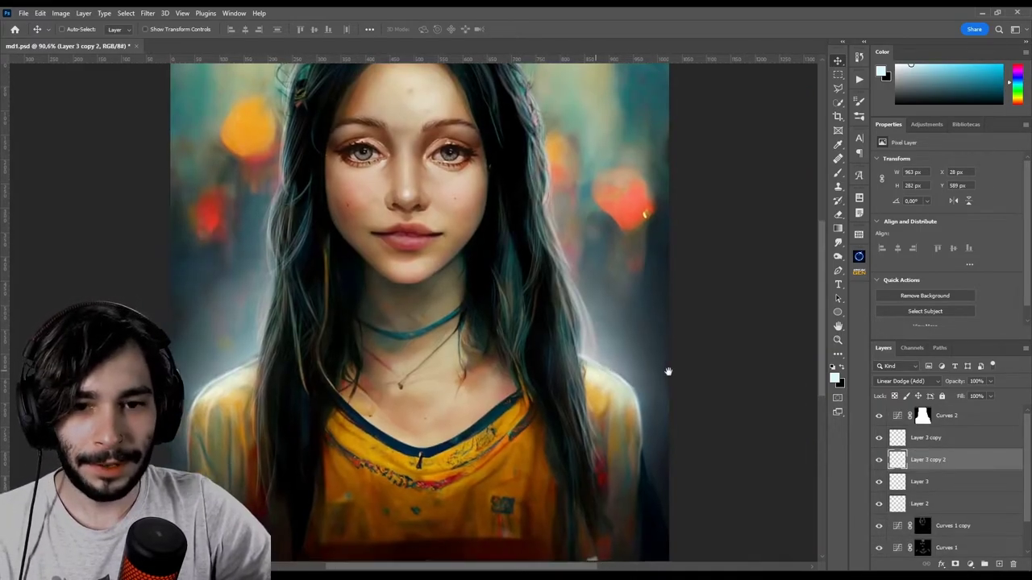
pyautogui.moveTo(593, 374); pyautogui.dragTo(703, 371)
pyautogui.click(878, 460)
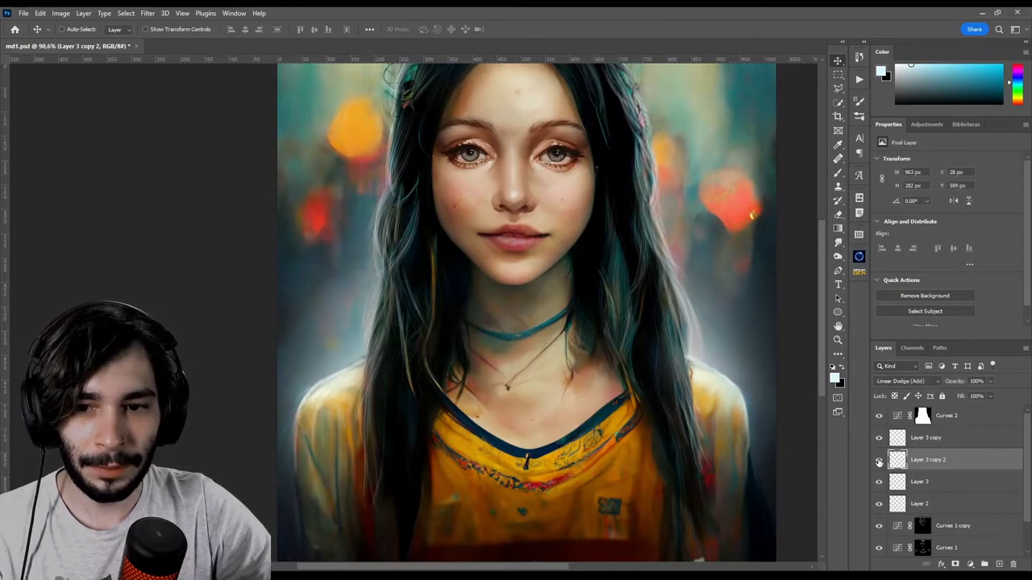
# Step: Group Layer 2 through Layer 3 copy into Group 1 and toggle its visibility to compare
pyautogui.click(917, 504)
pyautogui.keyDown('shift'); pyautogui.click(929, 439); pyautogui.keyUp('shift')
pyautogui.hotkey('ctrl', 'g')
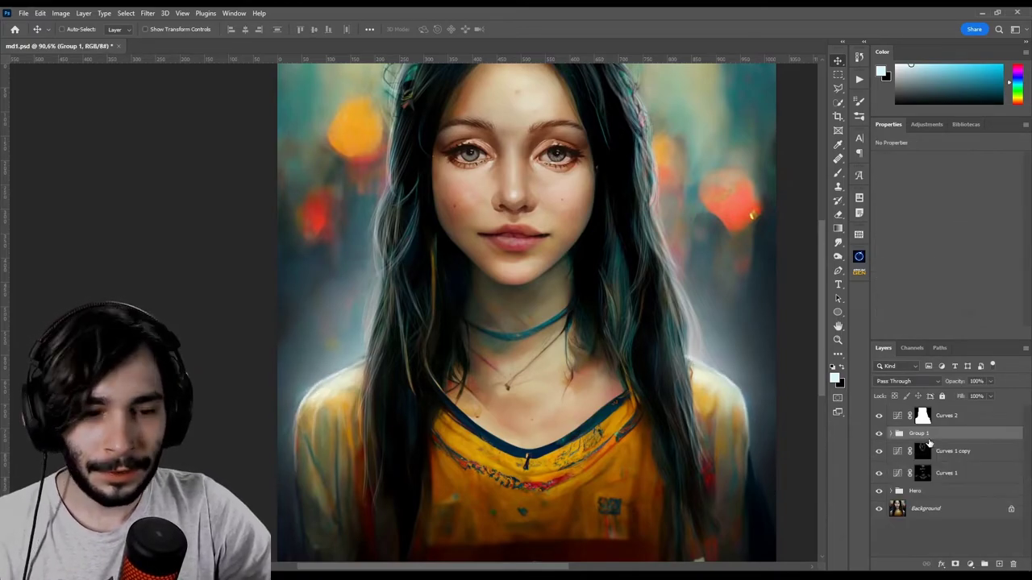
pyautogui.click(879, 434)
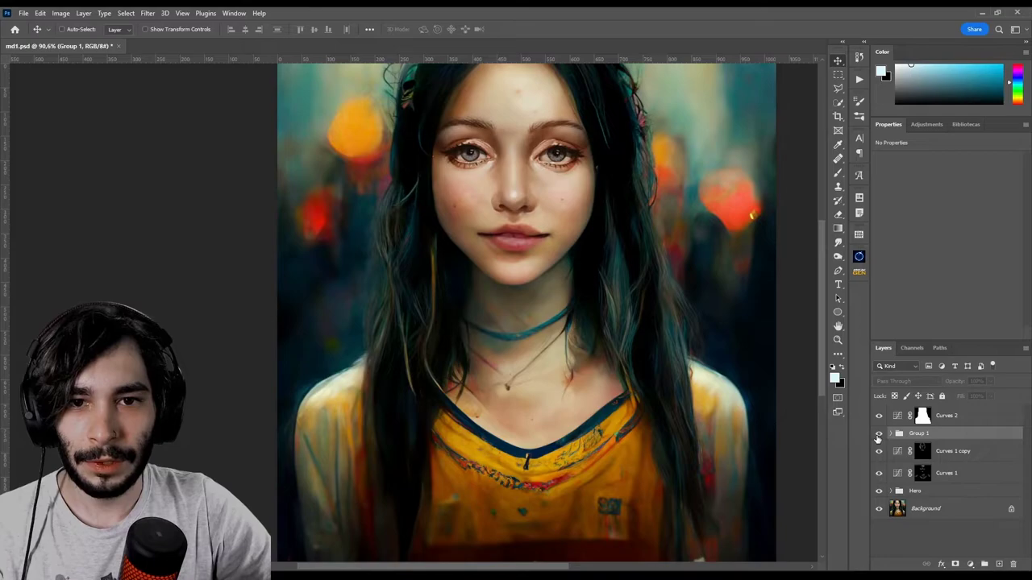
pyautogui.click(879, 434)
# Step: Zoom in and out around the pendant to inspect the rim light
pyautogui.scroll(-2, 568, 355)
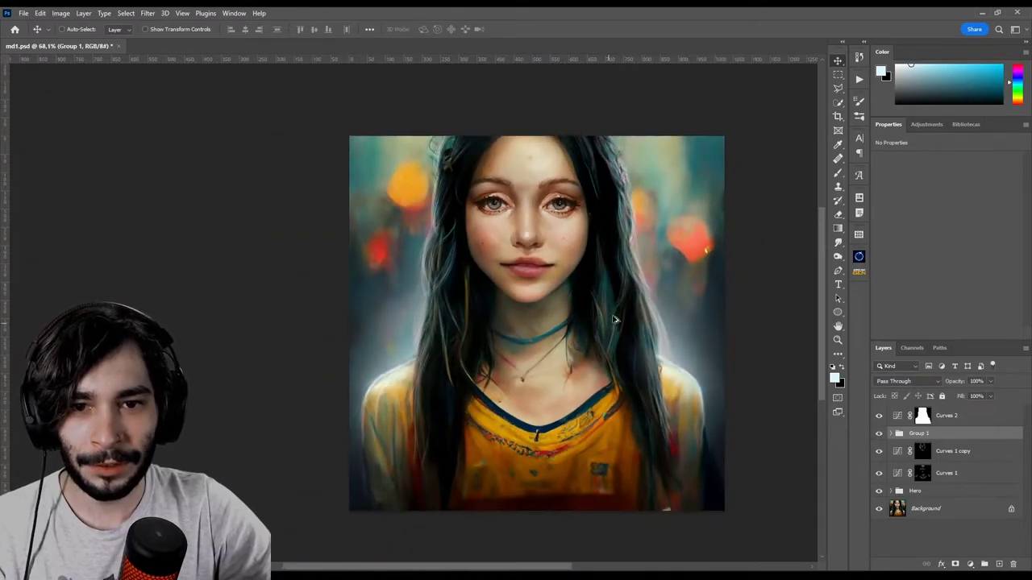
pyautogui.scroll(1, 614, 320)
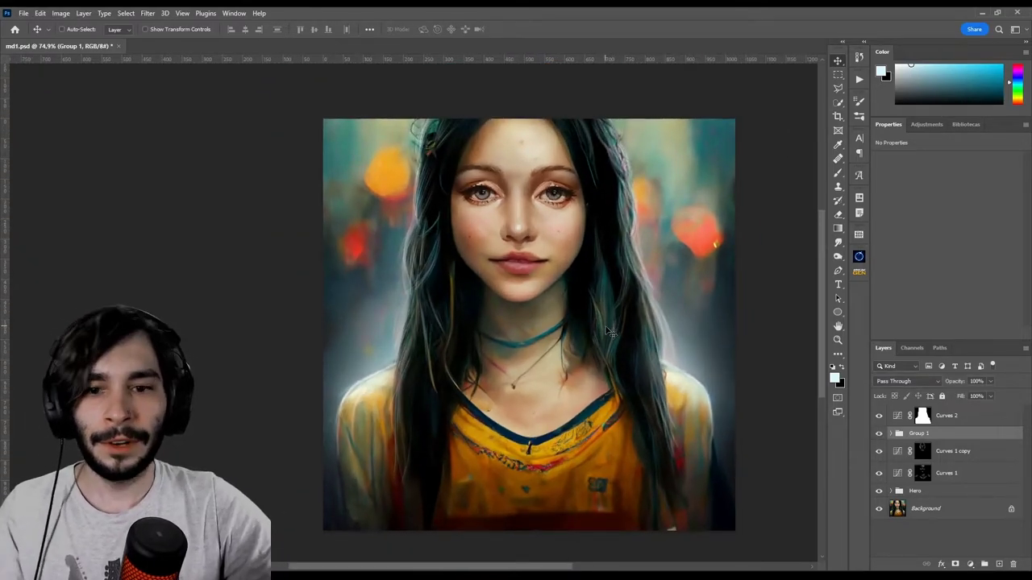
pyautogui.scroll(2, 539, 392)
pyautogui.scroll(8, 518, 390)
pyautogui.scroll(-2, 519, 390)
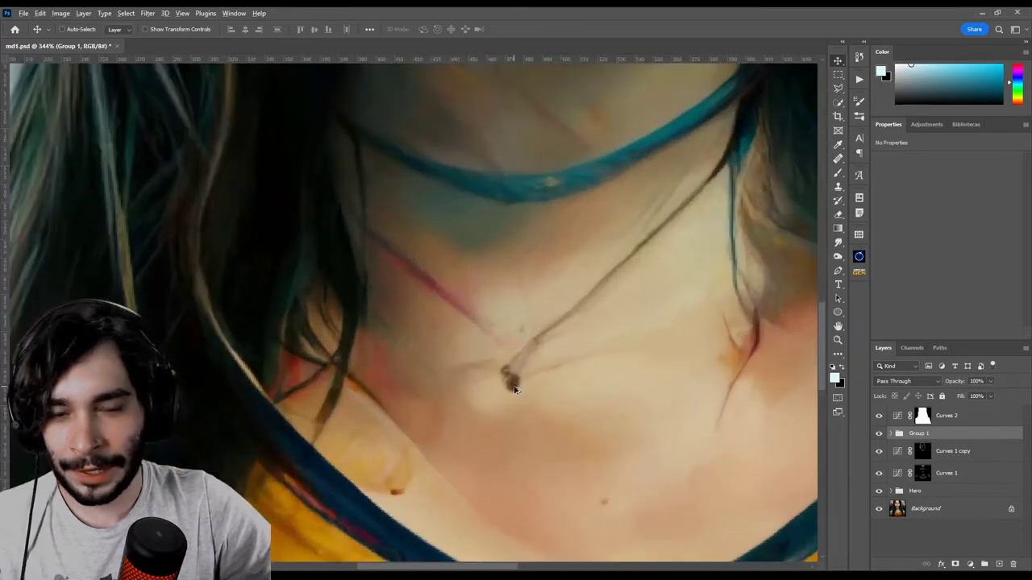
pyautogui.scroll(-4, 519, 390)
pyautogui.scroll(-2, 519, 392)
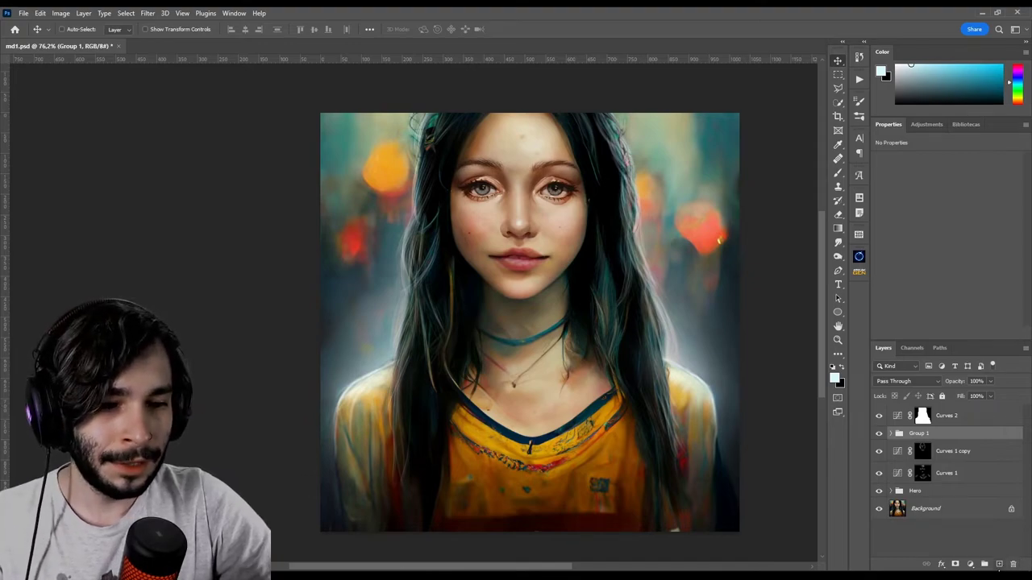
# Step: Add Layer 4 above Group 1 with a dark cyan brush at 30% opacity
pyautogui.click(999, 564)
pyautogui.press('b')
pyautogui.moveTo(962, 104); pyautogui.dragTo(980, 97)
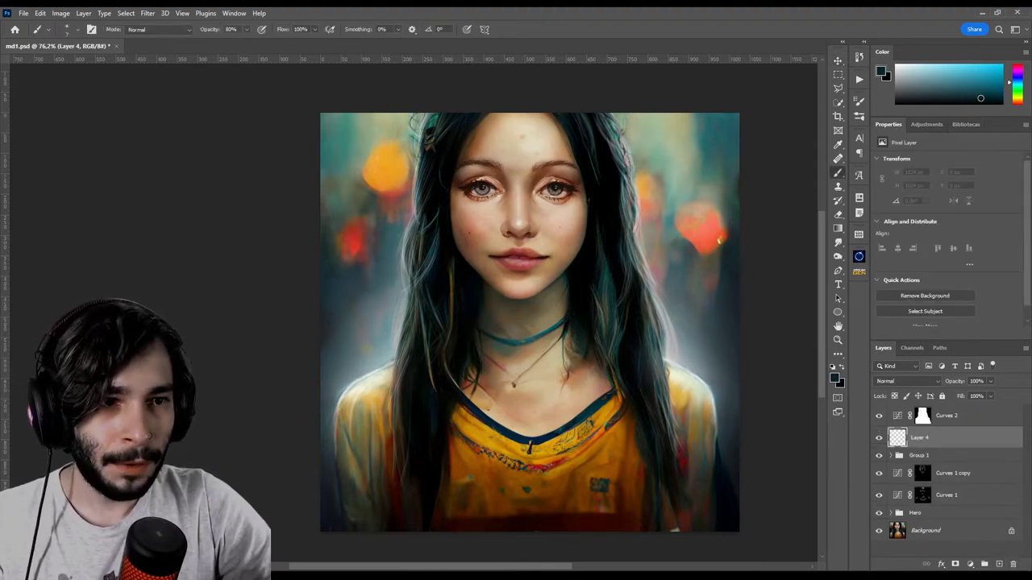
pyautogui.press('3')
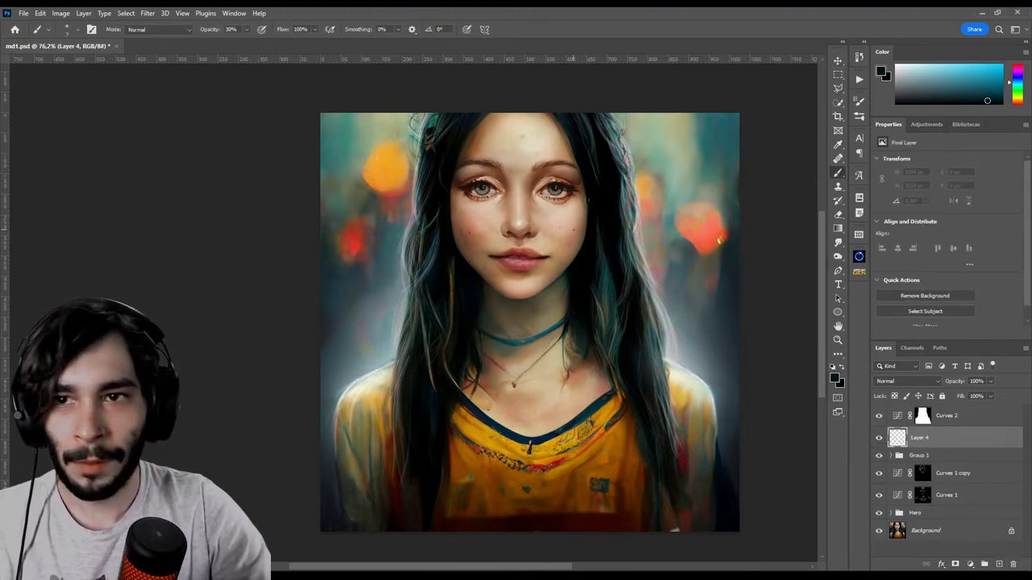
pyautogui.scroll(-3, 450, 322)
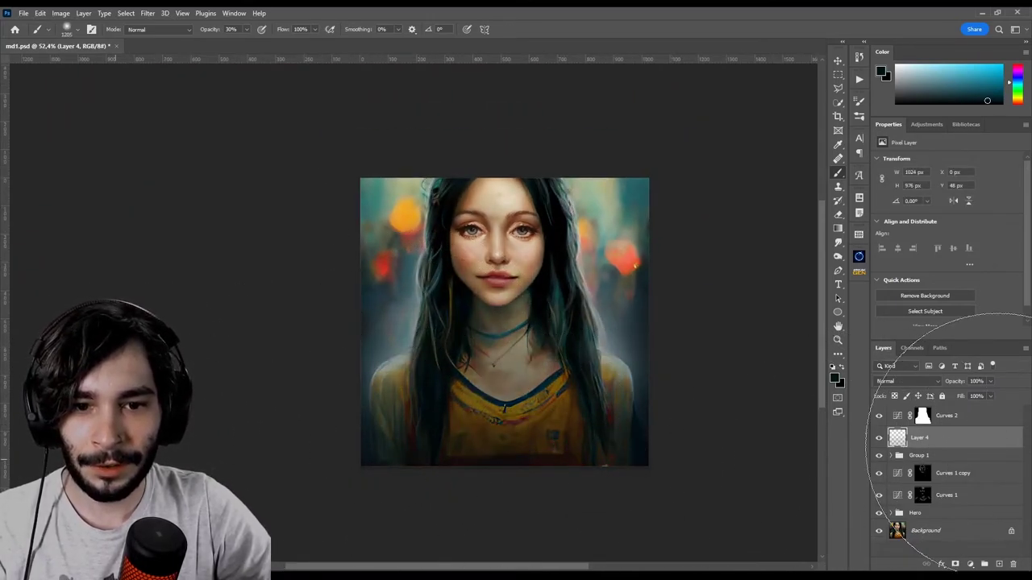
# Step: Alternate painting soft light on Layer 4 with zooming out to review the portrait
pyautogui.press('v')
pyautogui.scroll(3, 506, 328)
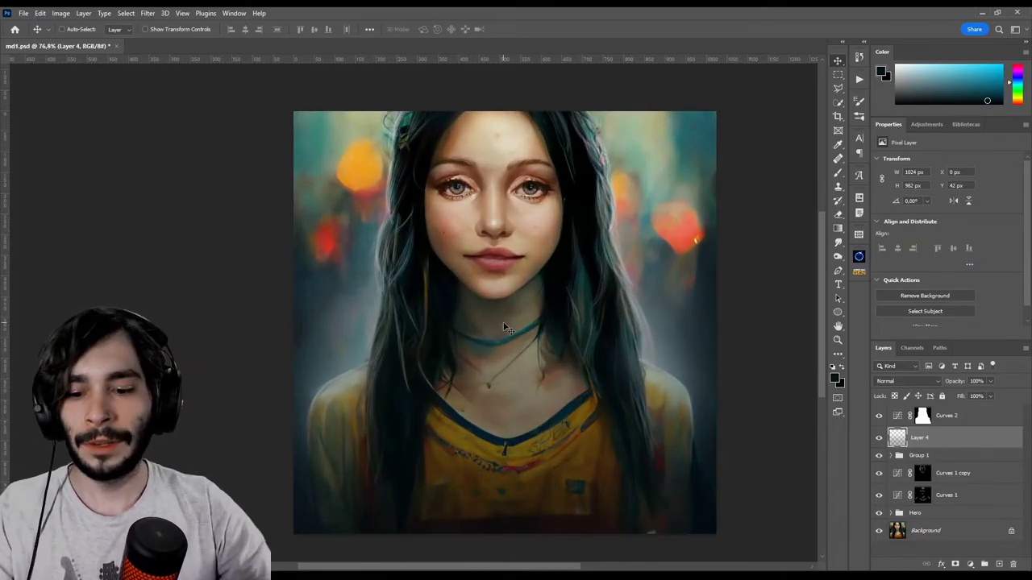
pyautogui.press('b')
pyautogui.scroll(-5, 496, 315)
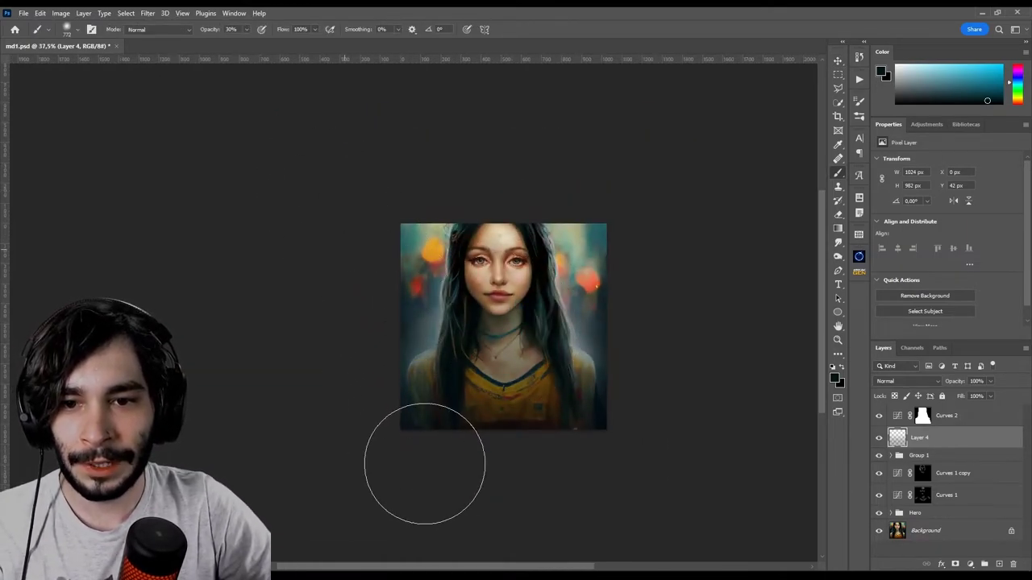
pyautogui.scroll(3, 520, 320)
pyautogui.press('v')
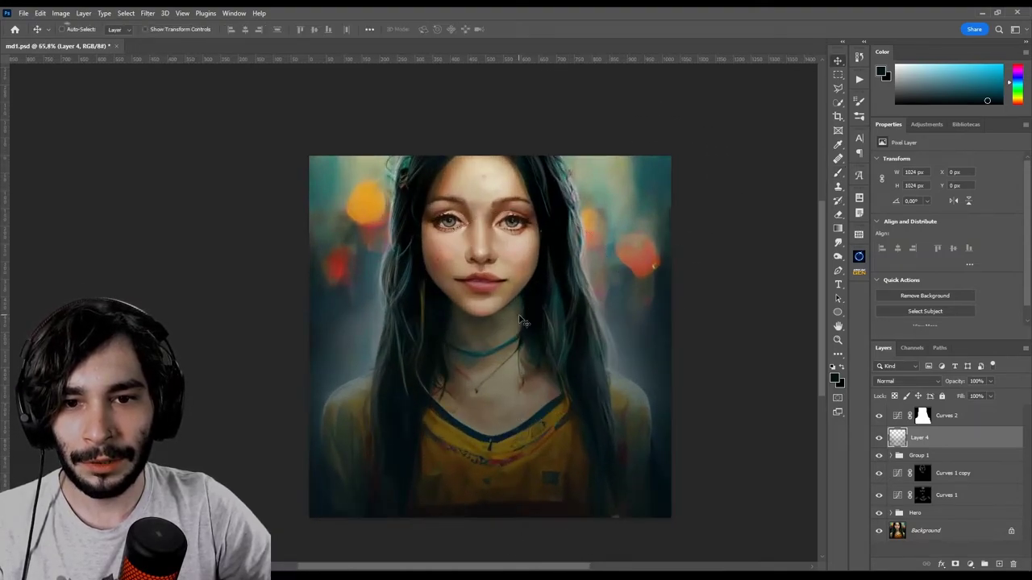
pyautogui.press('b')
pyautogui.press('v')
pyautogui.scroll(1, 524, 316)
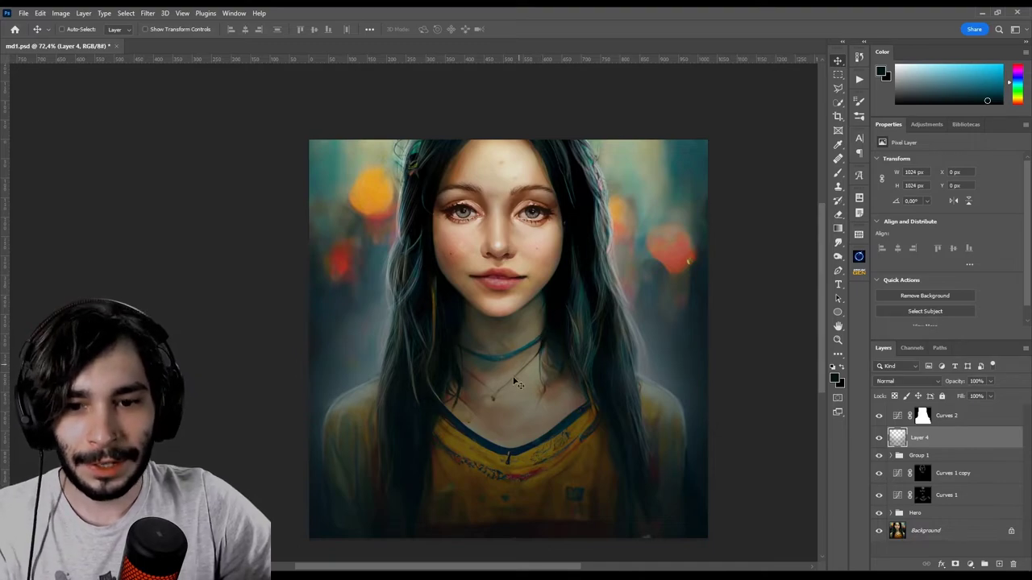
# Step: Create a Linear Dodge (Add) layer and paint a cyan glow over the pendant
pyautogui.click(998, 564)
pyautogui.click(919, 381)
pyautogui.click(916, 409)
pyautogui.click(978, 62)
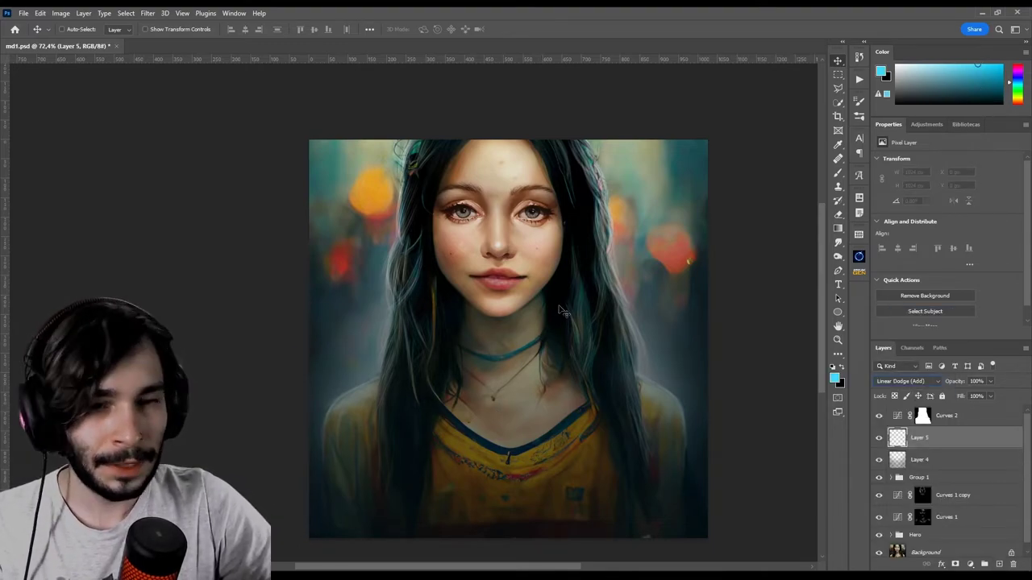
pyautogui.scroll(5, 495, 399)
pyautogui.scroll(3, 495, 399)
pyautogui.press('b')
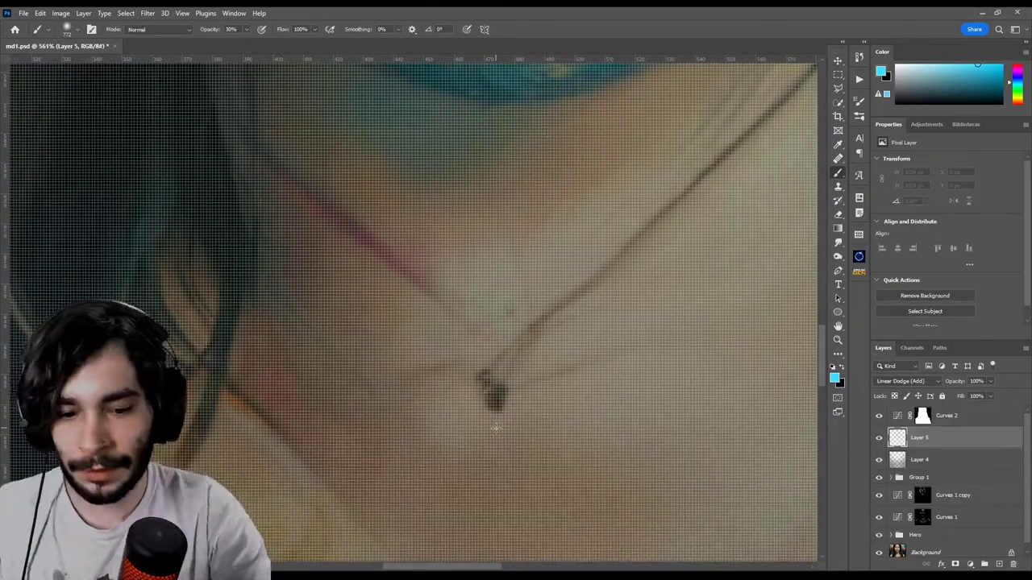
pyautogui.moveTo(482, 376); pyautogui.dragTo(495, 405)
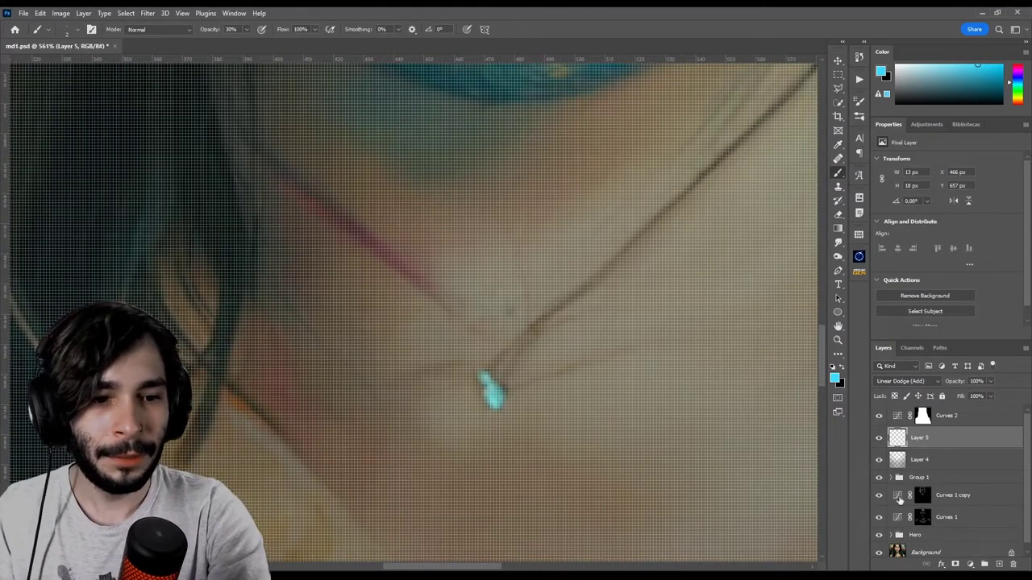
# Step: Duplicate the pendant glow layer into stacked copies to intensify it
pyautogui.hotkey('ctrl', 'j')
pyautogui.hotkey('ctrl', 'j')
pyautogui.press('v')
pyautogui.scroll(-8, 713, 298)
pyautogui.scroll(1, 666, 292)
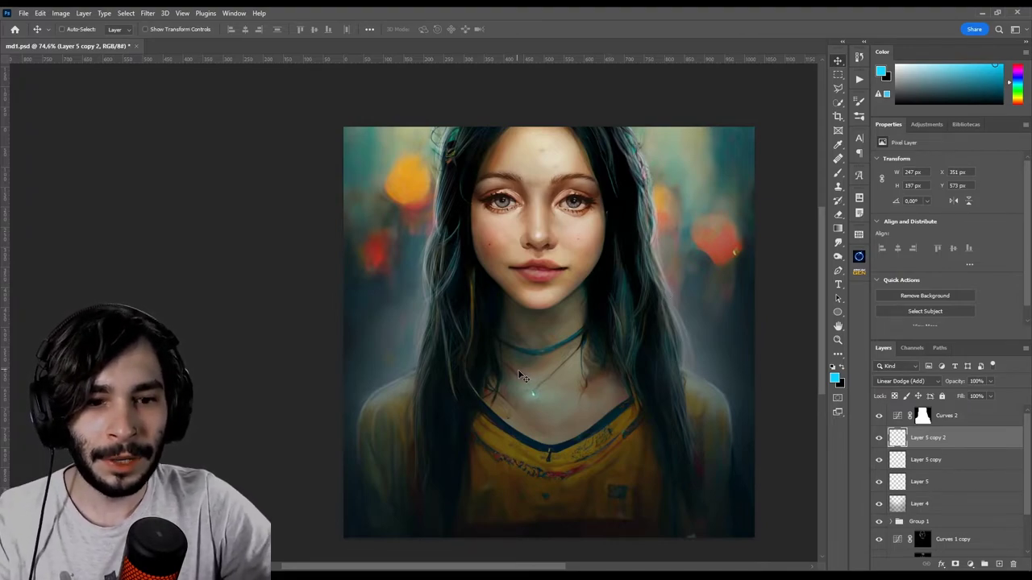
pyautogui.hotkey('ctrl', 'j')
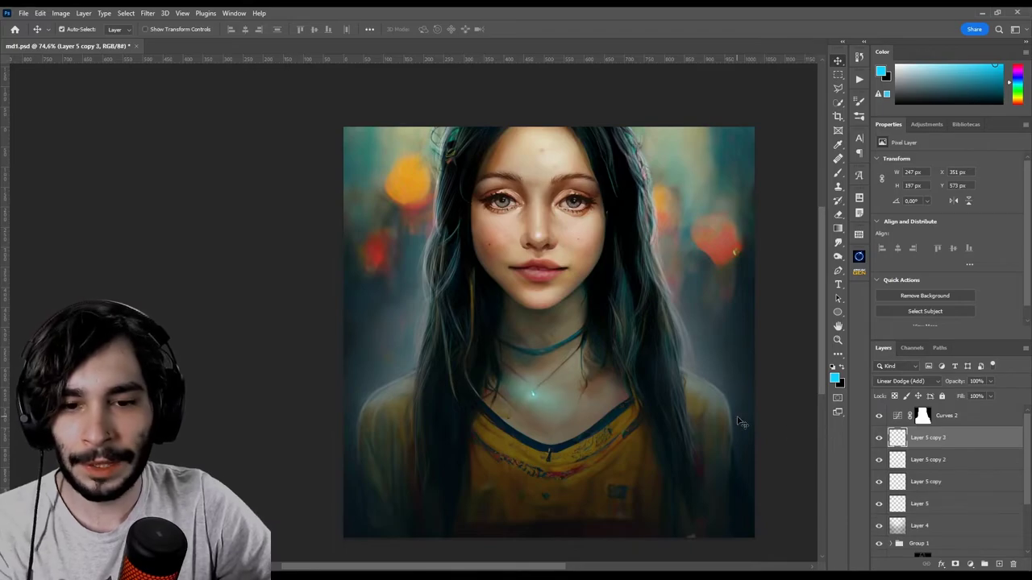
pyautogui.press('b')
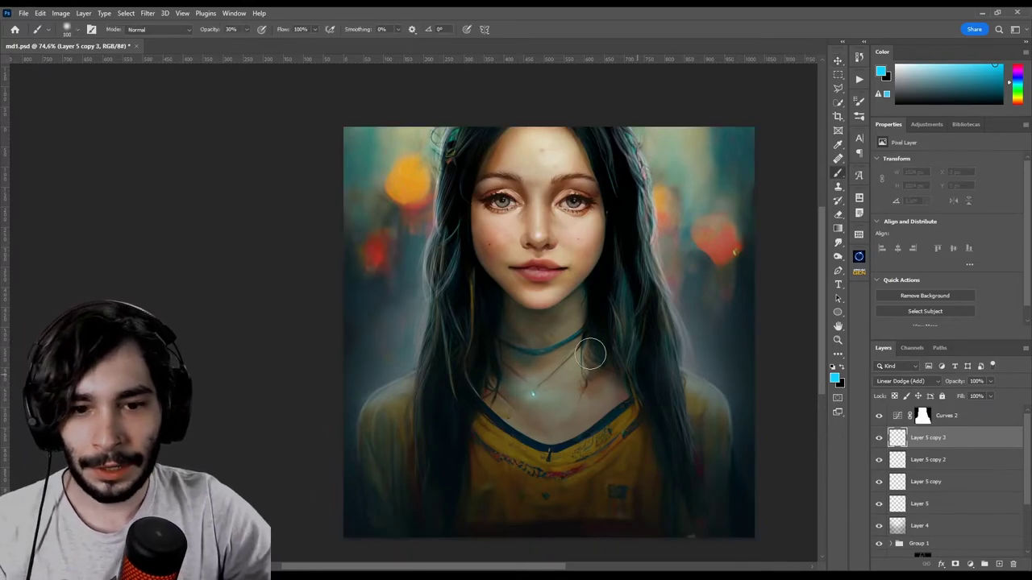
pyautogui.scroll(3, 547, 348)
pyautogui.scroll(3, 547, 348)
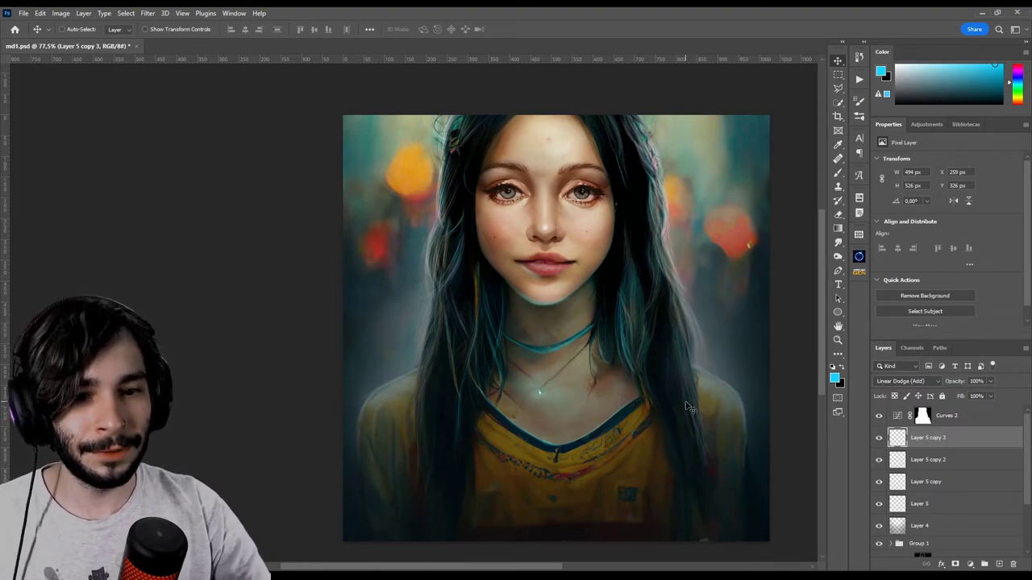
# Step: Group the four pendant glow layers into Group 2 and toggle it to compare
pyautogui.keyDown('shift'); pyautogui.click(939, 504); pyautogui.keyUp('shift')
pyautogui.hotkey('ctrl', 'g')
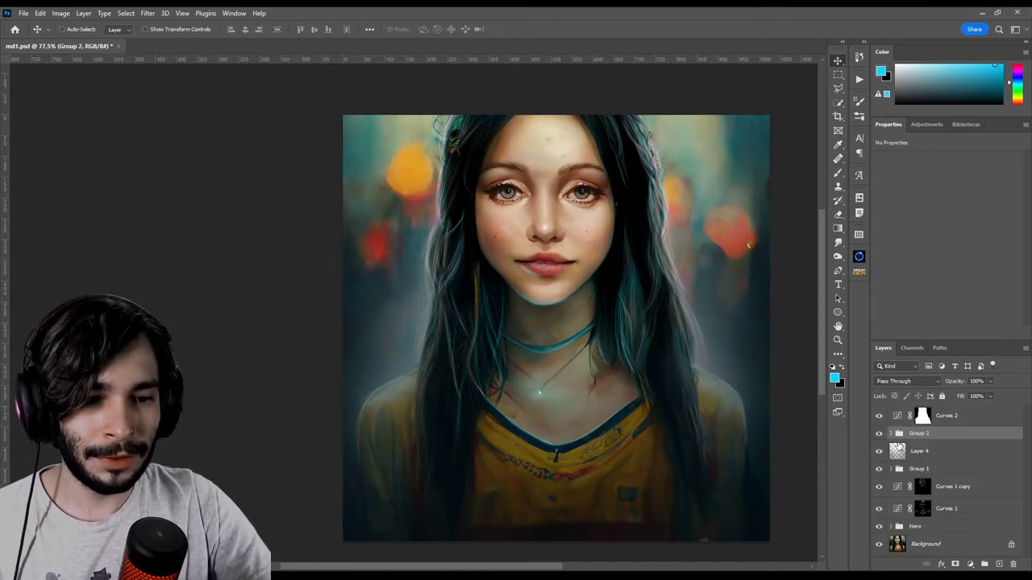
pyautogui.click(879, 435)
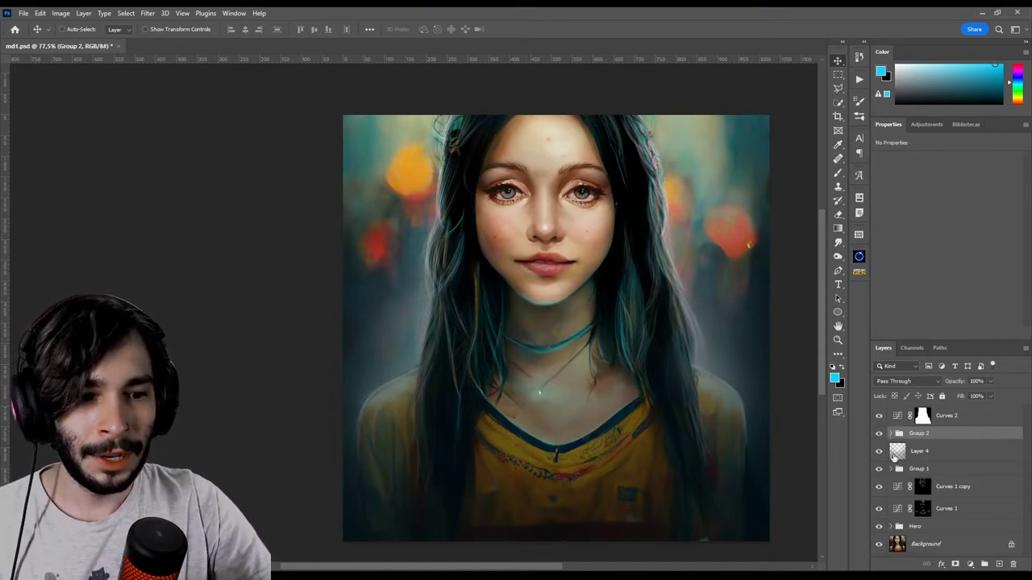
# Step: Move Layer 4 beneath Group 1 in the layer stack, then select Group 2
pyautogui.click(896, 450)
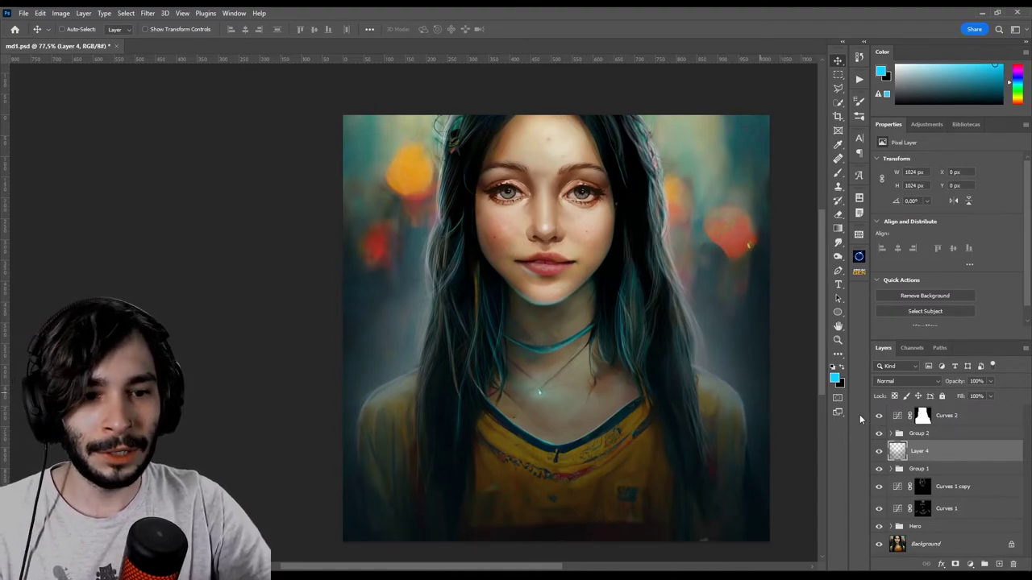
pyautogui.moveTo(964, 457); pyautogui.dragTo(961, 473)
pyautogui.moveTo(960, 476); pyautogui.dragTo(959, 477)
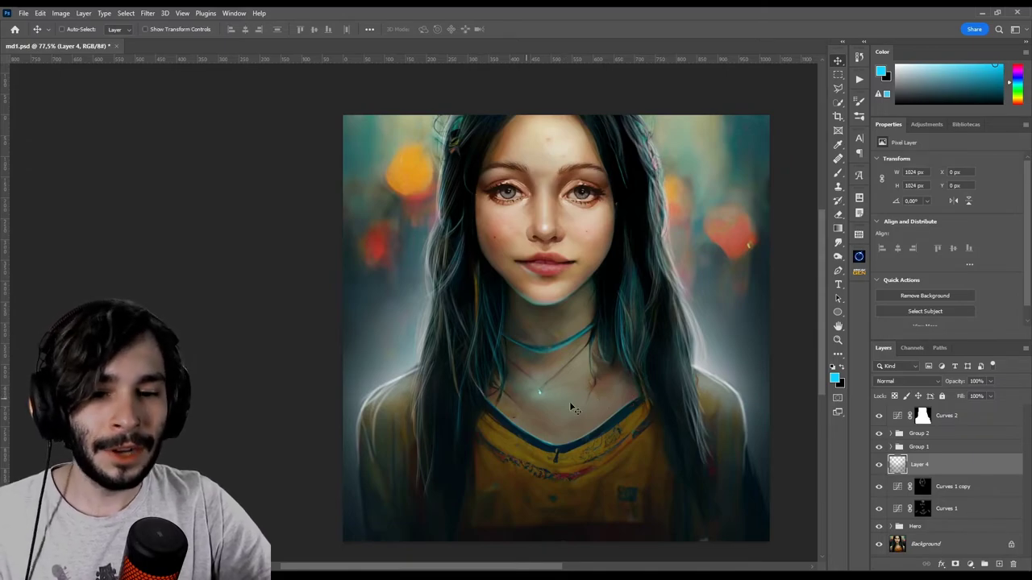
pyautogui.click(953, 434)
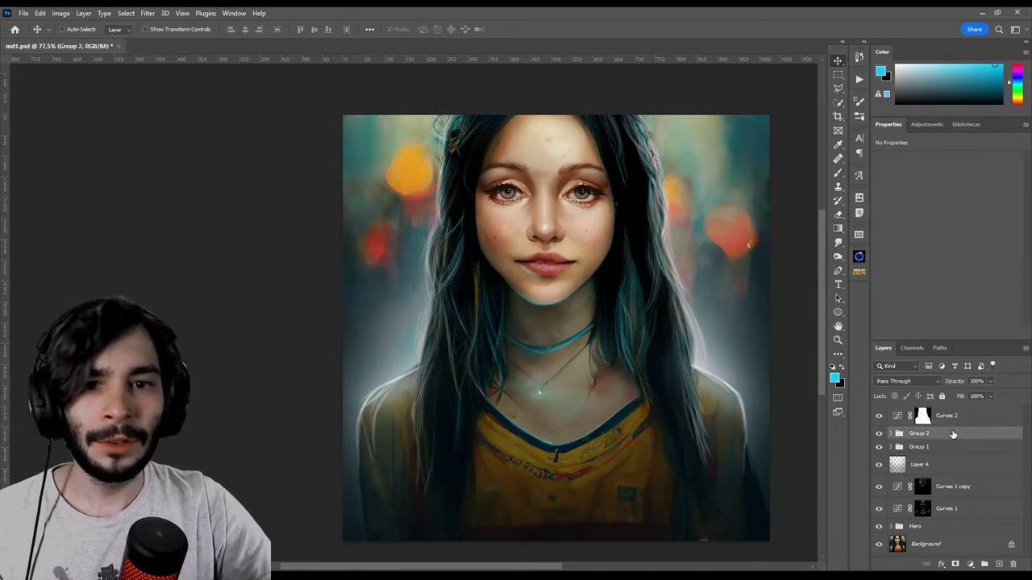
# Step: Add a Hue/Saturation layer and lower the Reds' saturation while raising their lightness
pyautogui.click(969, 567)
pyautogui.click(971, 334)
pyautogui.click(930, 174)
pyautogui.click(926, 193)
pyautogui.moveTo(947, 220); pyautogui.dragTo(882, 221)
pyautogui.moveTo(946, 242); pyautogui.dragTo(1008, 243)
# Step: Set Yellows to Saturation -91 and Lightness +91, then invert the mask
pyautogui.click(942, 175)
pyautogui.click(927, 194)
pyautogui.moveTo(946, 220); pyautogui.dragTo(883, 221)
pyautogui.moveTo(946, 243); pyautogui.dragTo(1009, 243)
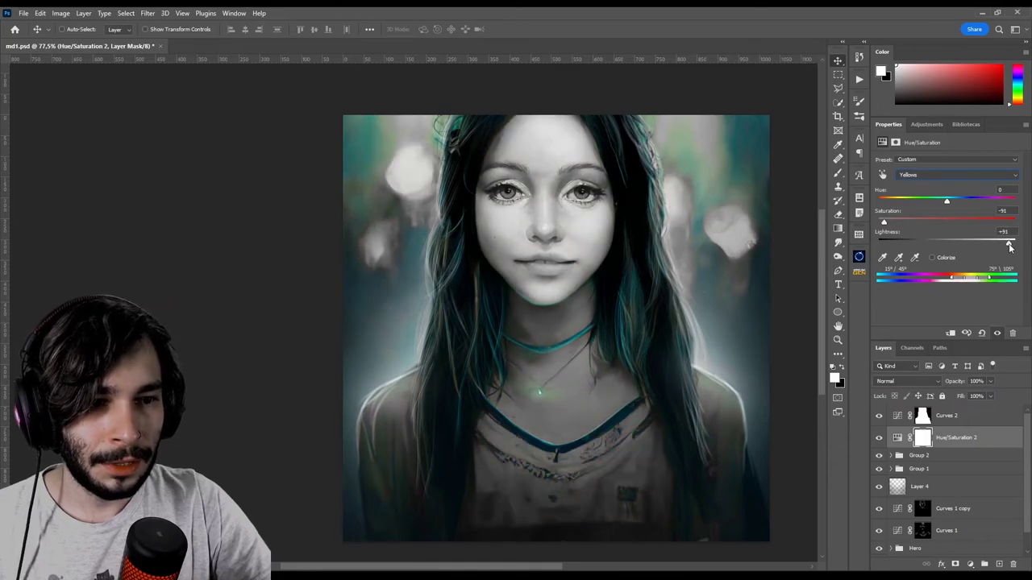
pyautogui.hotkey('ctrl', 'i')
# Step: Paint the mask over the eye whites, then toggle Hue/Saturation 2 to compare
pyautogui.press('b')
pyautogui.scroll(8, 613, 202)
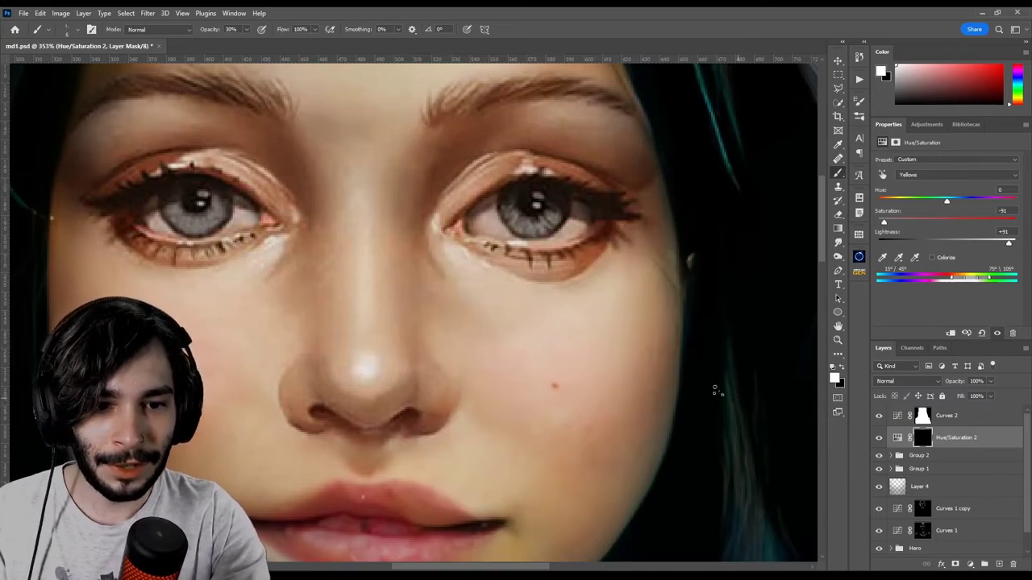
pyautogui.scroll(-5, 379, 369)
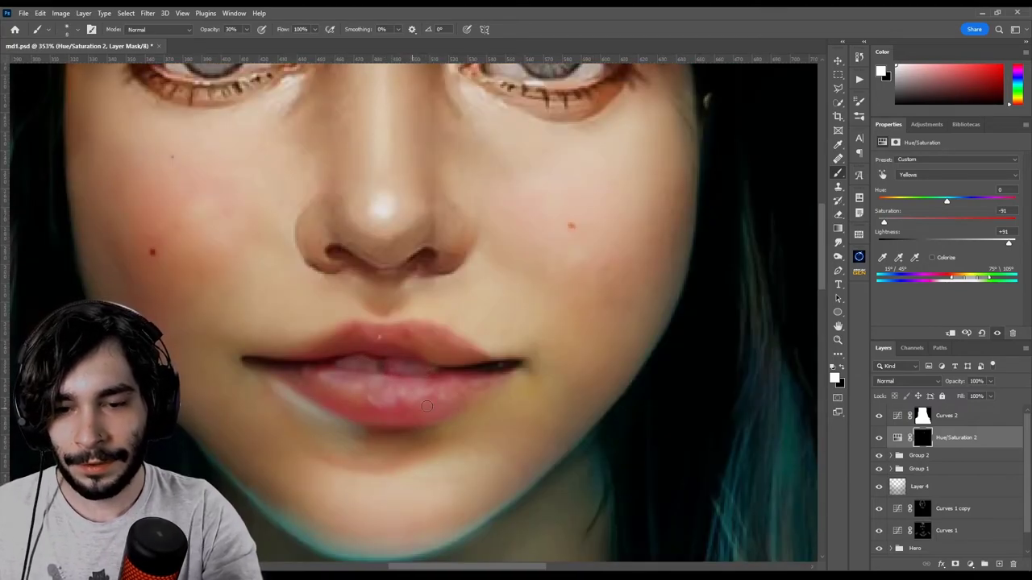
pyautogui.press('v')
pyautogui.scroll(-5, 536, 319)
pyautogui.scroll(-2, 536, 318)
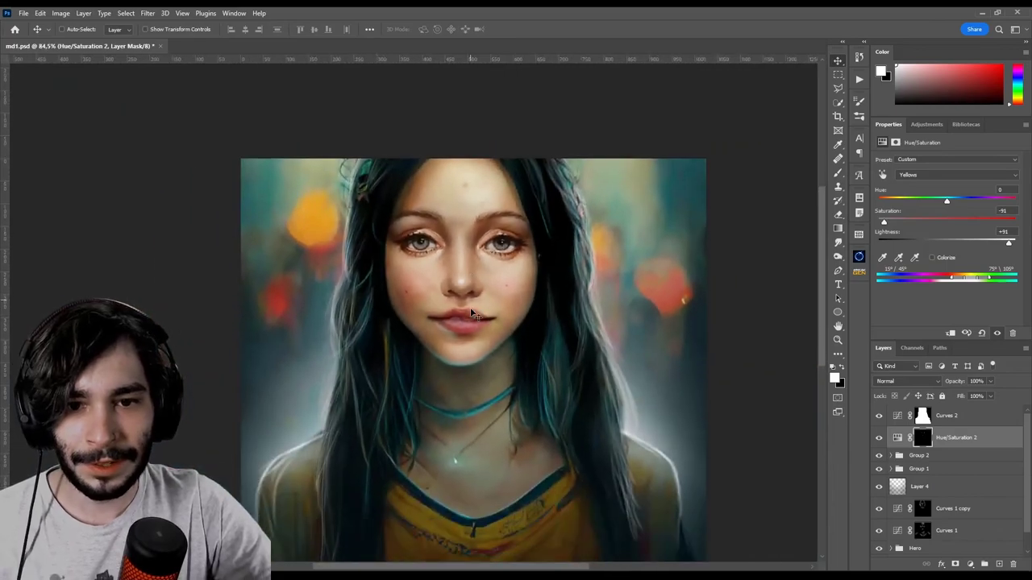
pyautogui.scroll(-2, 536, 319)
pyautogui.moveTo(442, 391); pyautogui.dragTo(535, 370)
pyautogui.scroll(2, 535, 370)
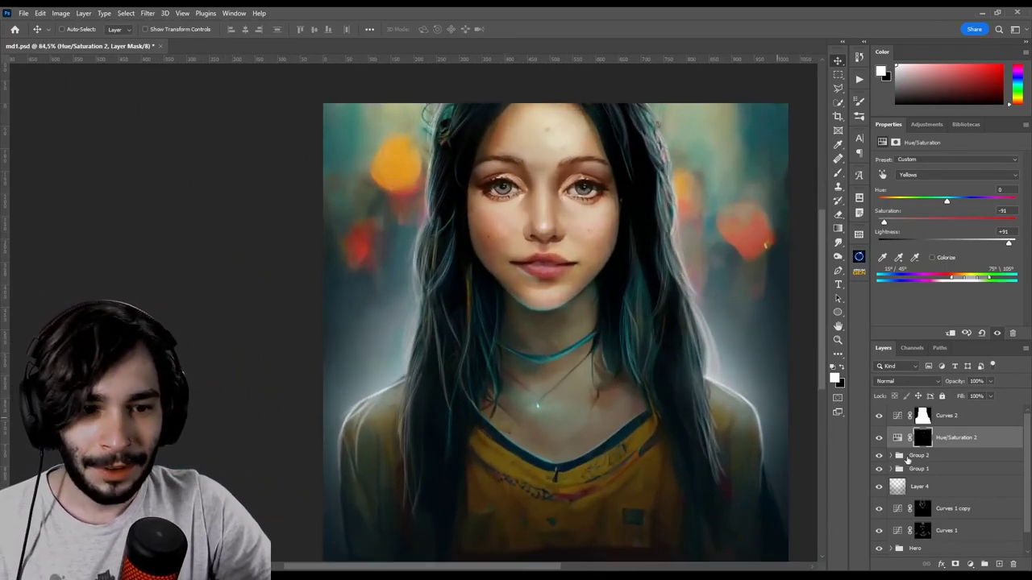
pyautogui.click(878, 438)
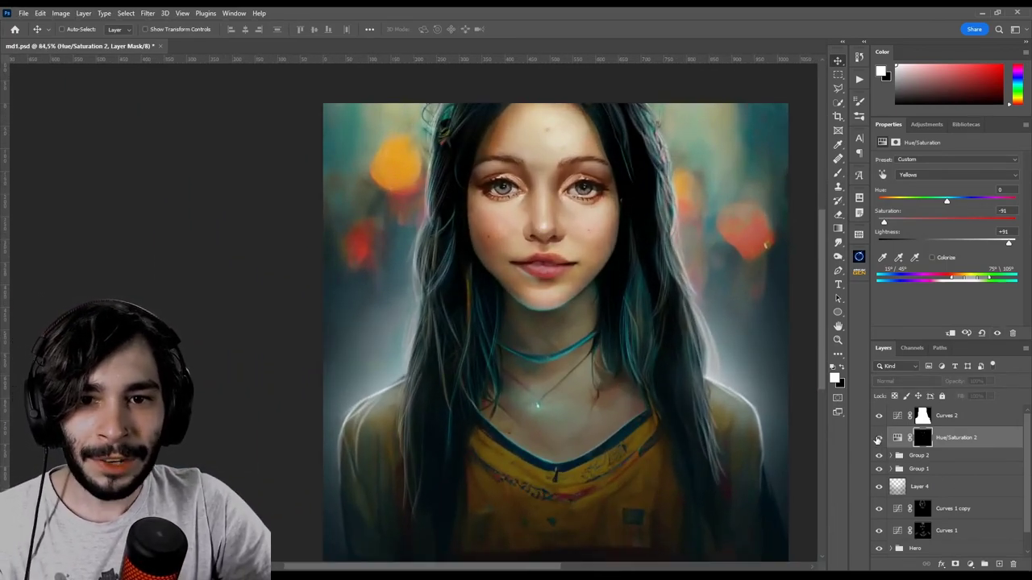
pyautogui.click(879, 438)
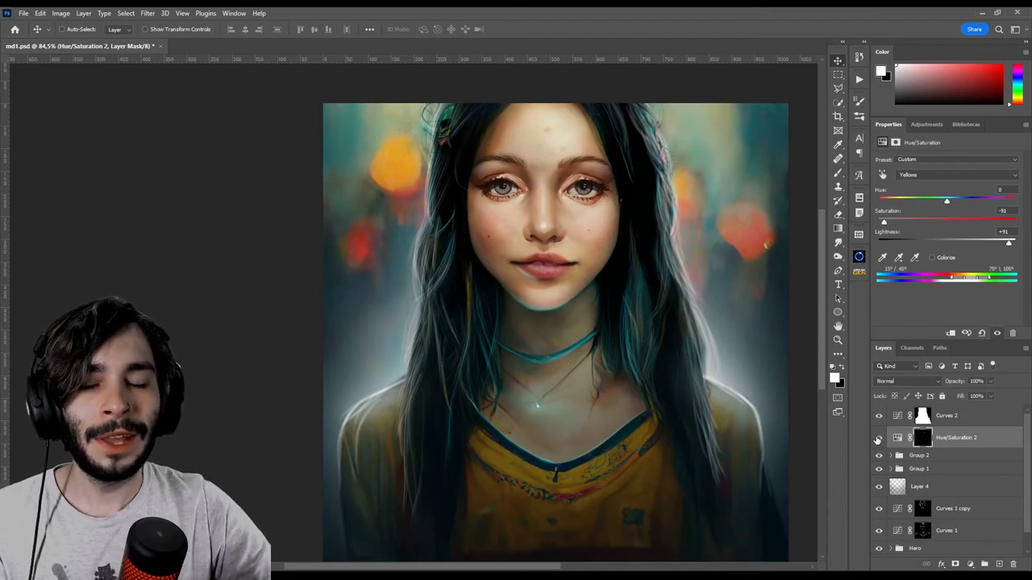